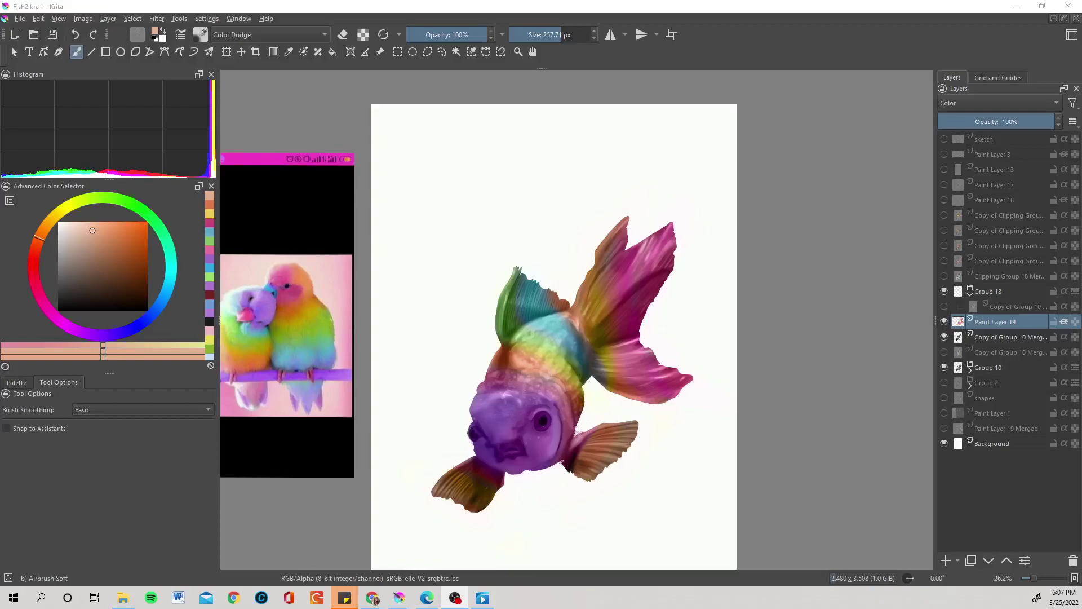
Add Paint Layer 20 in Overlay blending, pick a lighter shade and enlarge the brush to 1000 px
click(939, 566)
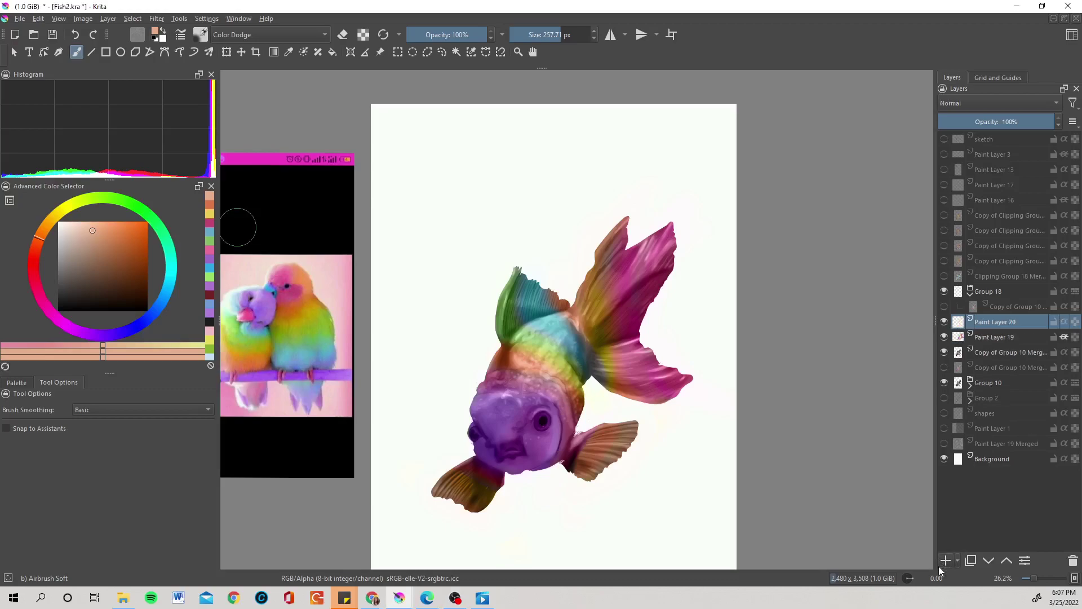
click(985, 103)
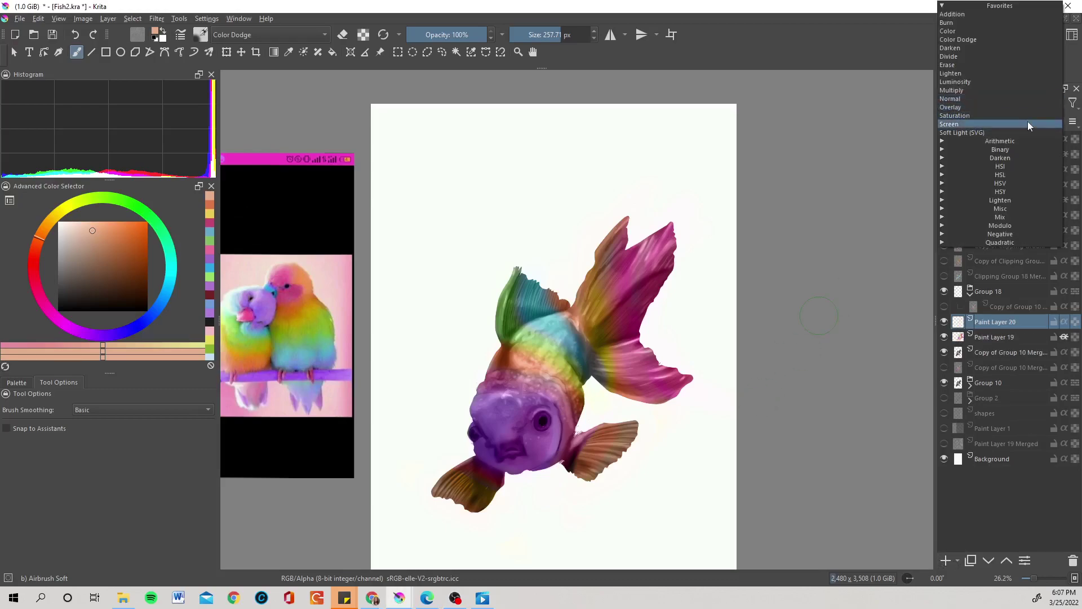
click(972, 107)
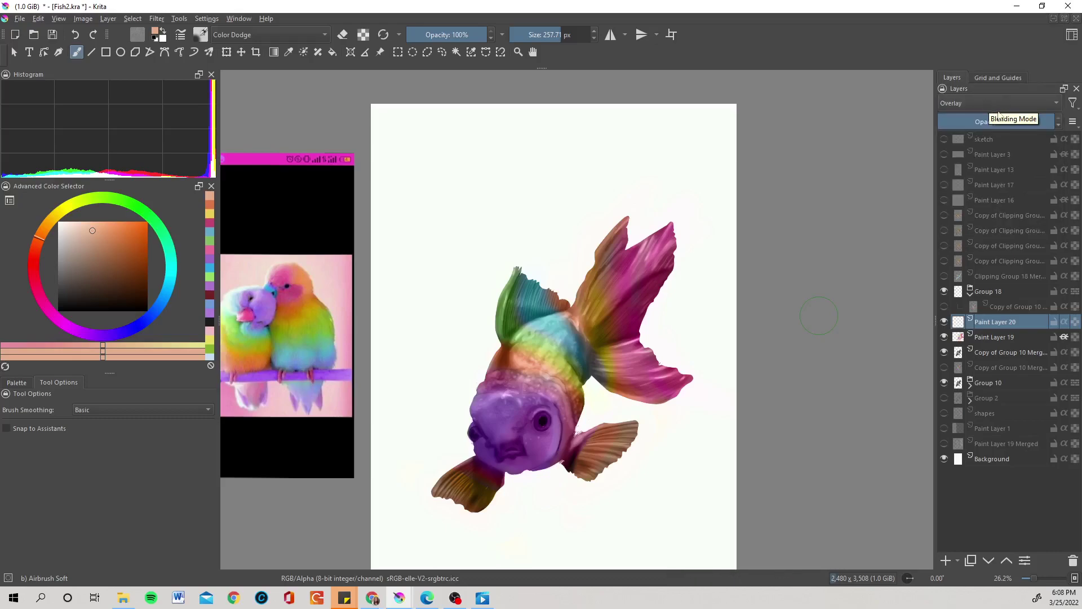
click(87, 225)
drag(555, 35, 599, 34)
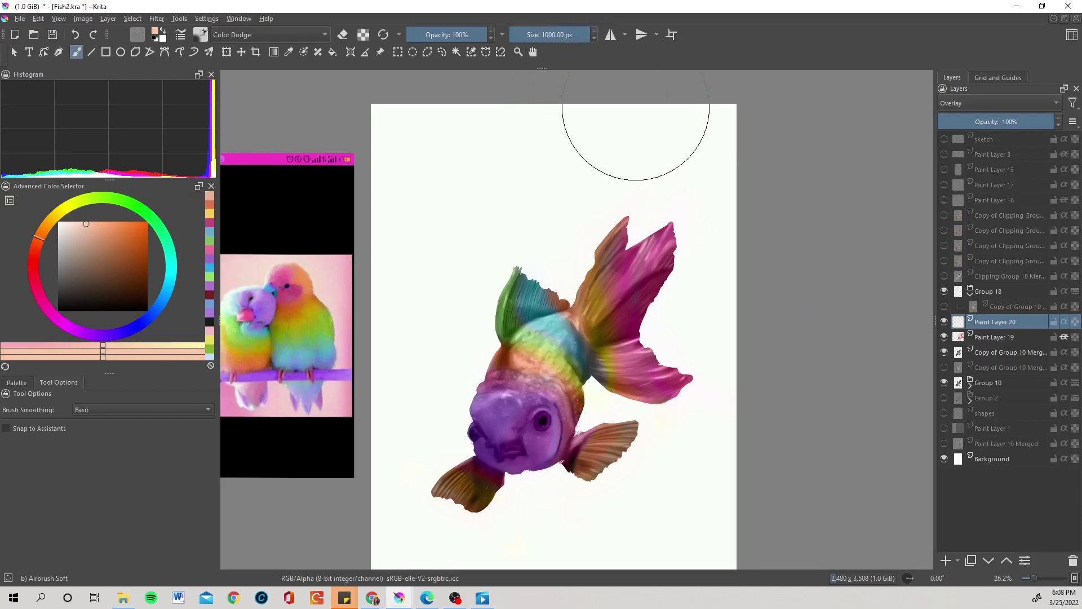
Pick a paler shade and dodge-brighten the goldfish's tail, body and head
click(210, 194)
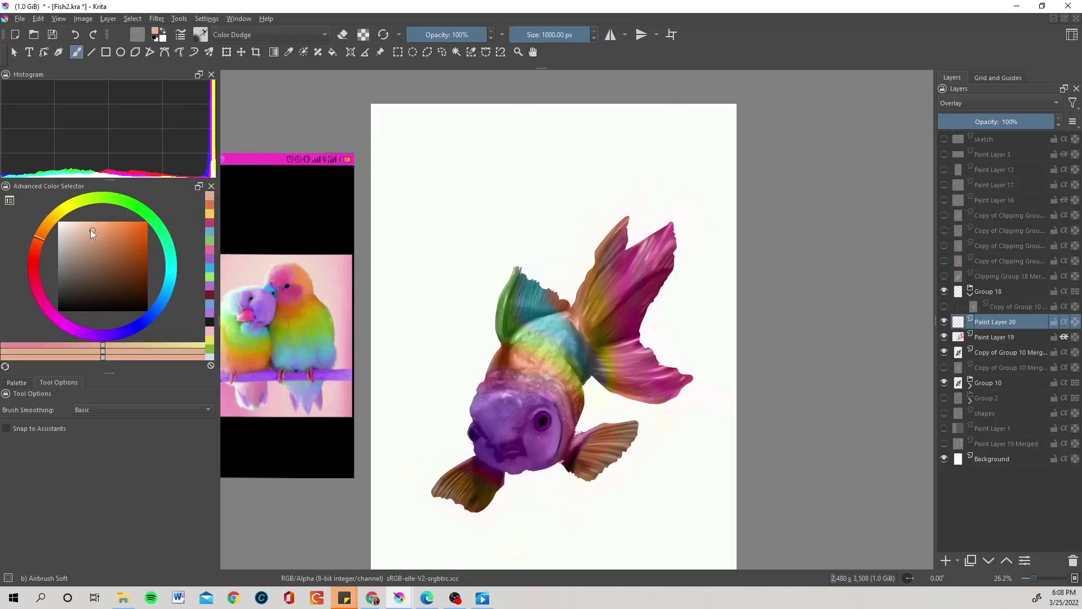
drag(90, 229, 80, 221)
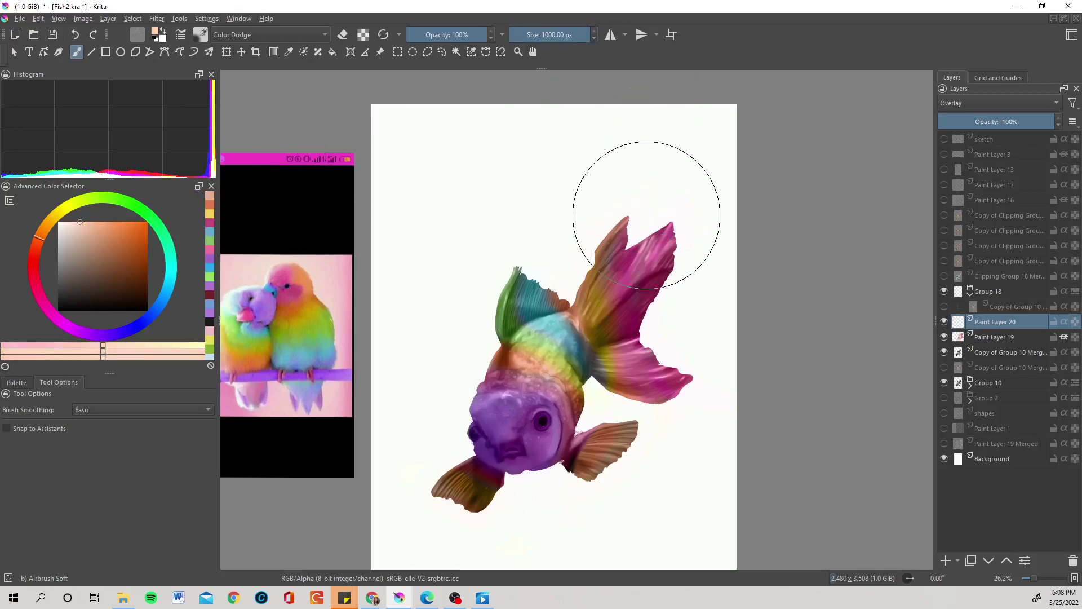
mouse_move(647, 198)
mouse_down()
mouse_move(633, 332)
mouse_move(660, 472)
mouse_up()
drag(564, 316, 603, 420)
mouse_move(484, 254)
mouse_down()
mouse_move(528, 393)
mouse_move(644, 511)
mouse_up()
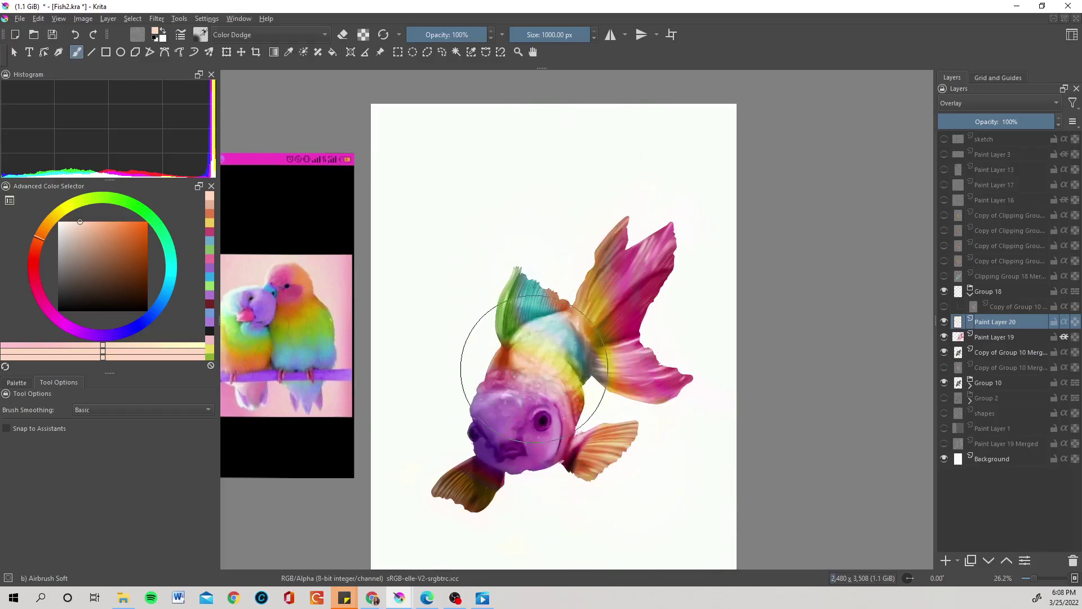
Brighten the lower fin and head pinker, then touch up the tail tip with a 312 px brush
drag(384, 378, 567, 567)
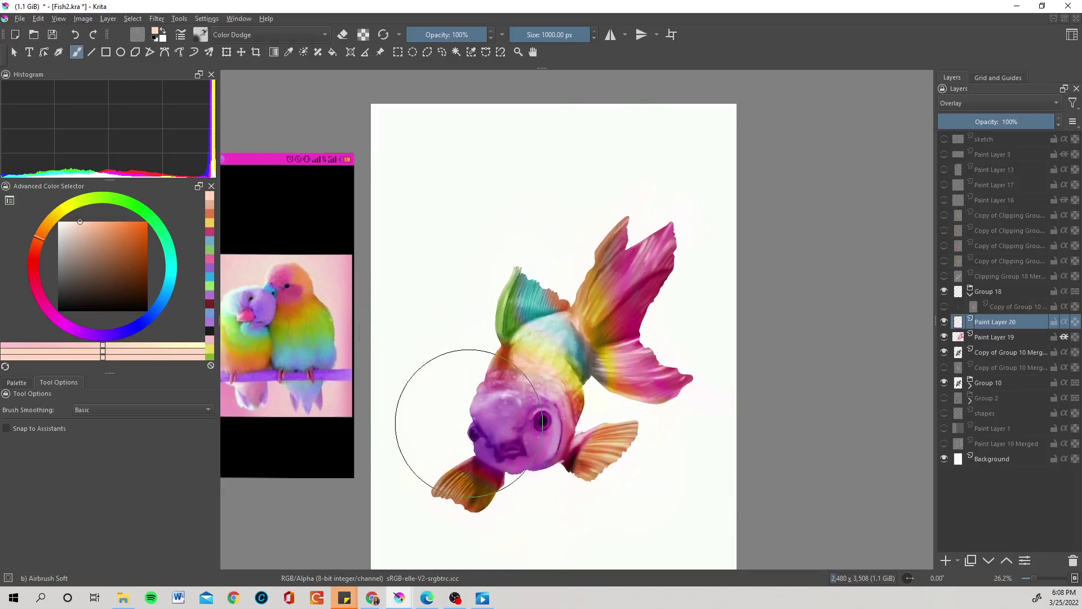
mouse_move(598, 203)
mouse_down()
mouse_move(480, 375)
mouse_move(701, 229)
mouse_up()
mouse_move(499, 409)
mouse_down()
mouse_move(544, 471)
mouse_move(496, 363)
mouse_move(537, 404)
mouse_up()
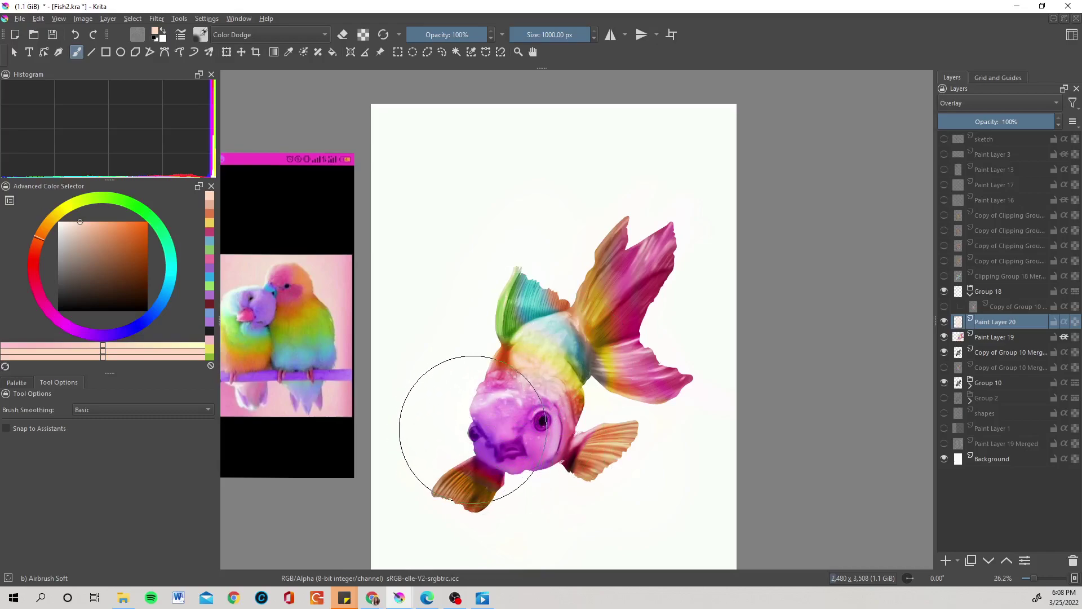
drag(584, 37, 583, 55)
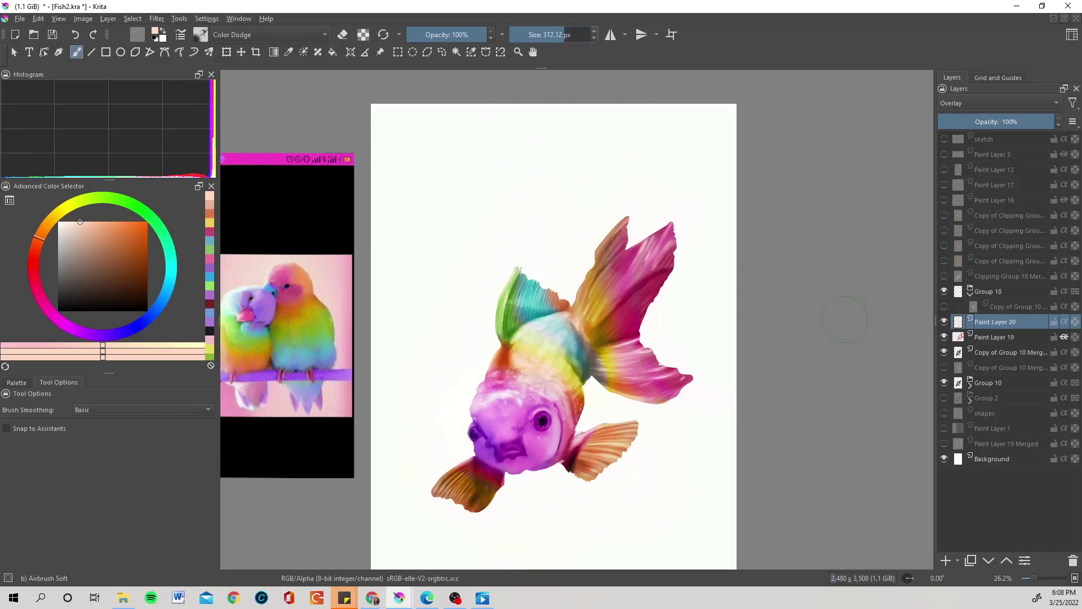
mouse_move(722, 314)
mouse_down()
mouse_move(680, 234)
mouse_move(663, 256)
mouse_move(700, 205)
mouse_move(629, 261)
mouse_move(697, 201)
mouse_up()
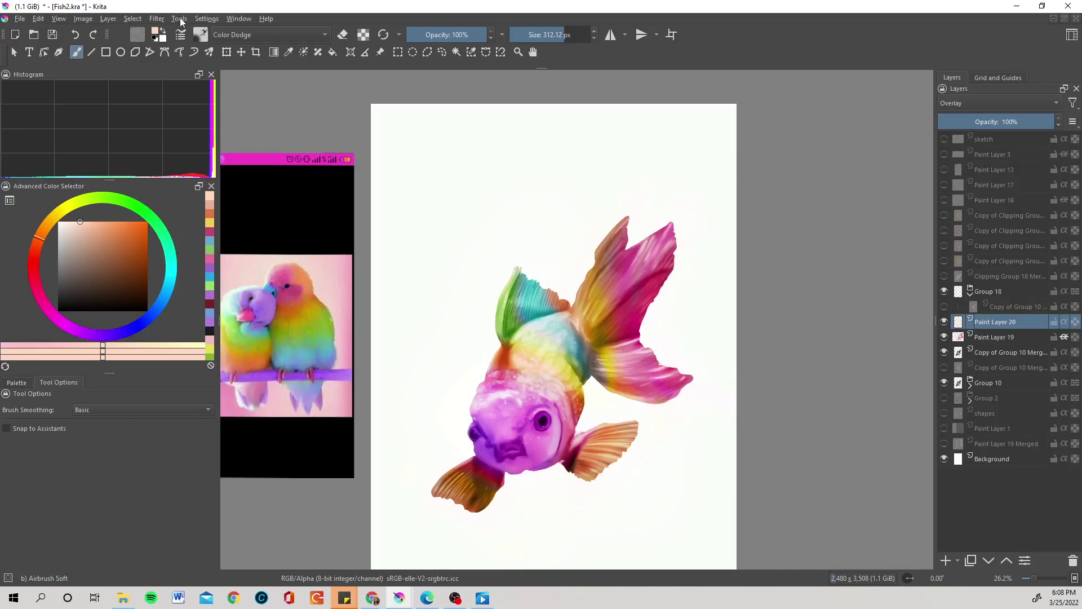
click(133, 19)
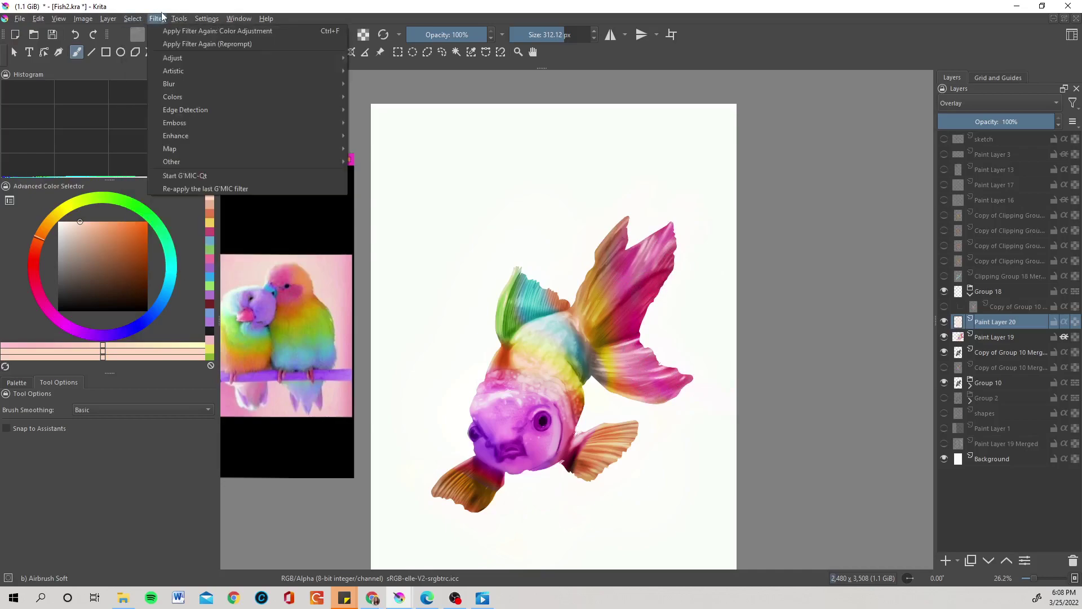
click(157, 18)
click(157, 18)
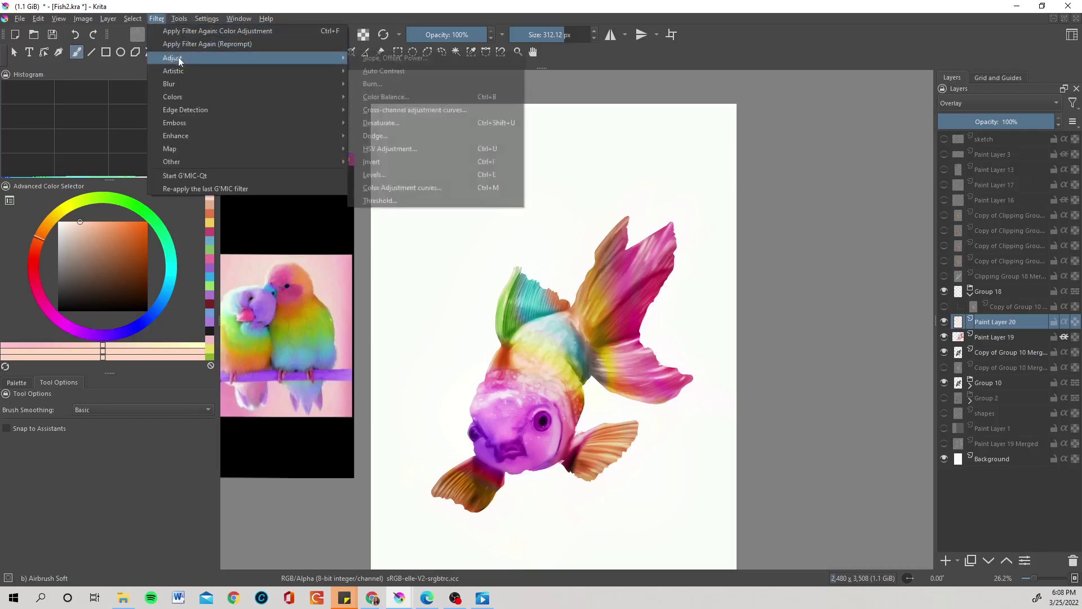
mouse_move(187, 58)
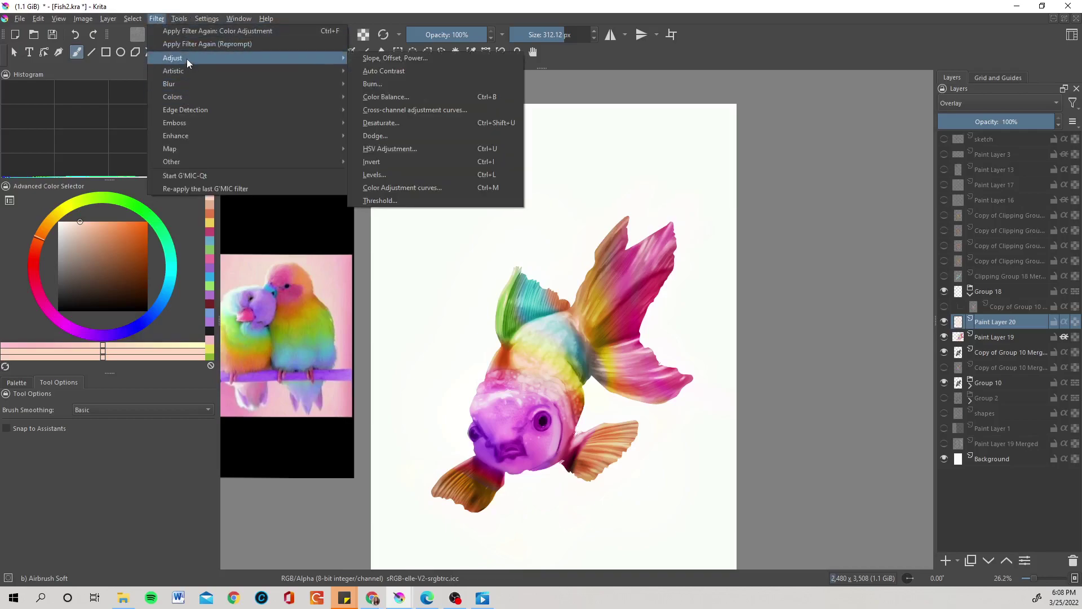
click(427, 174)
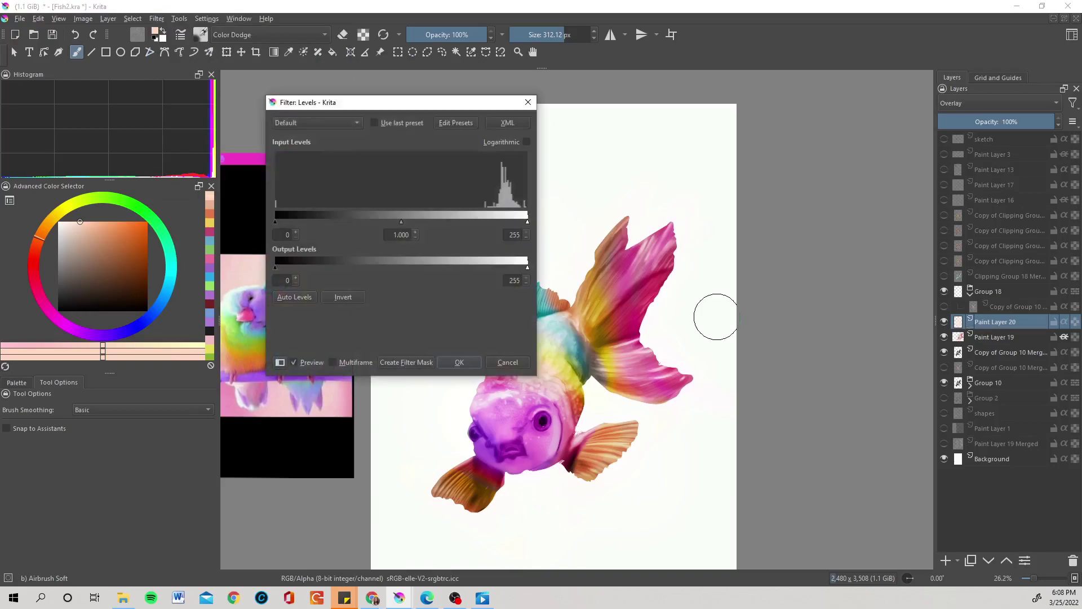
drag(528, 269, 354, 269)
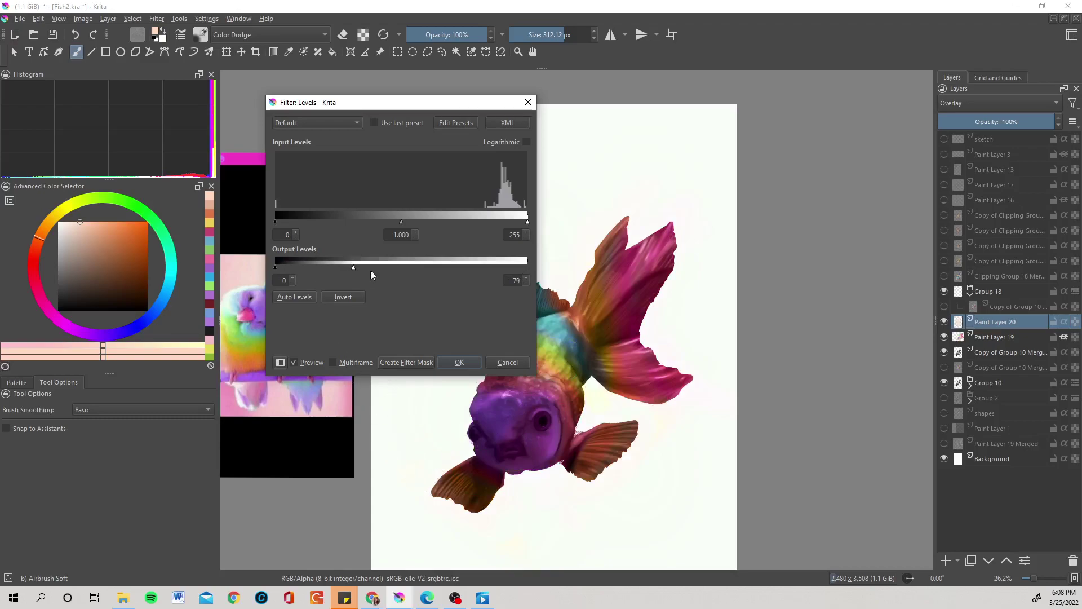
drag(354, 269, 512, 269)
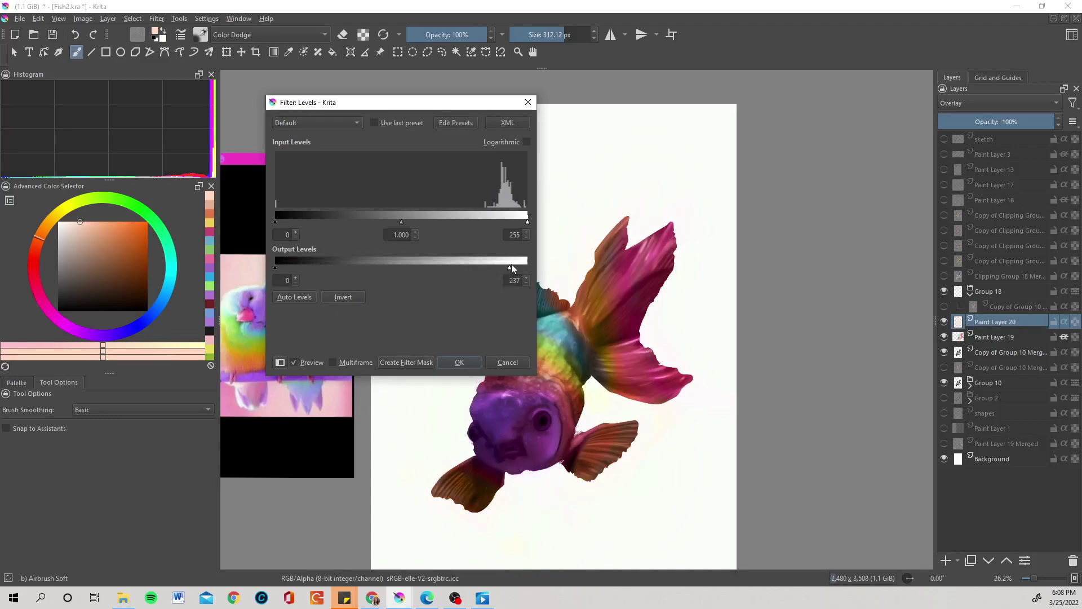
drag(528, 221, 391, 221)
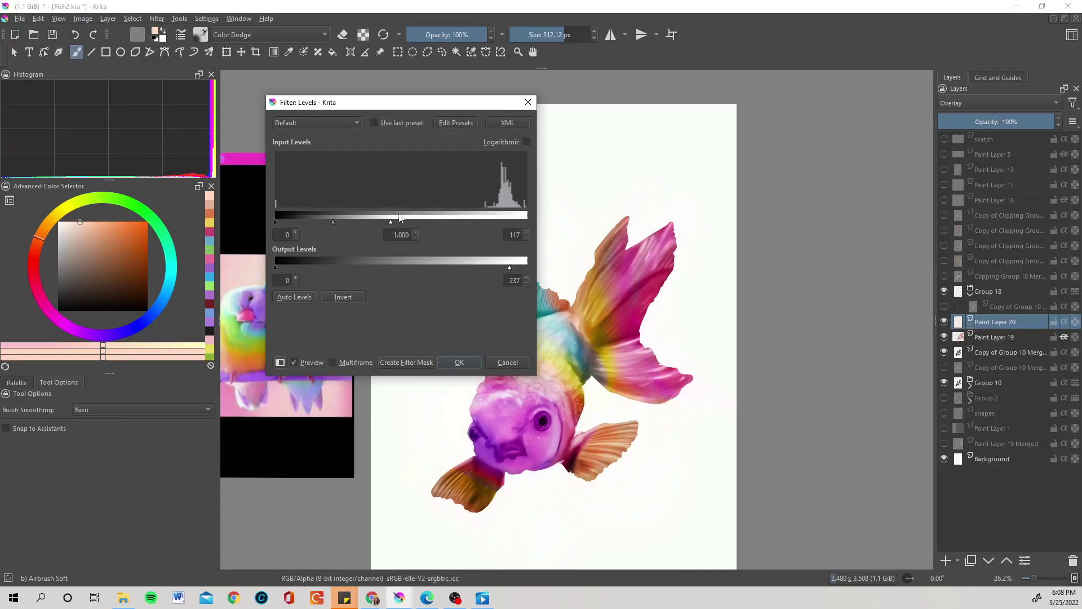
click(514, 364)
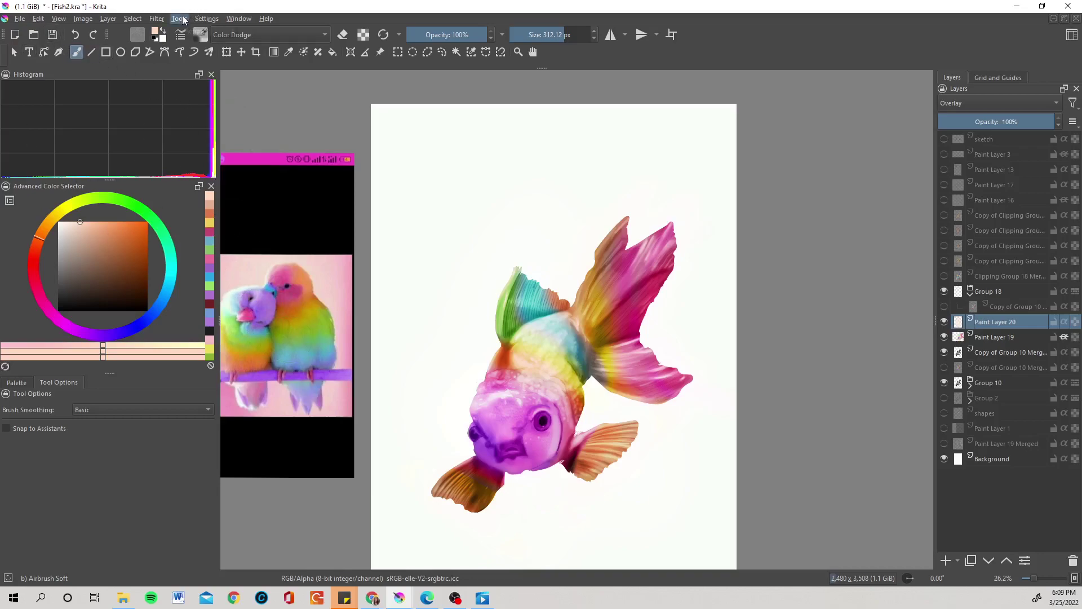
click(207, 19)
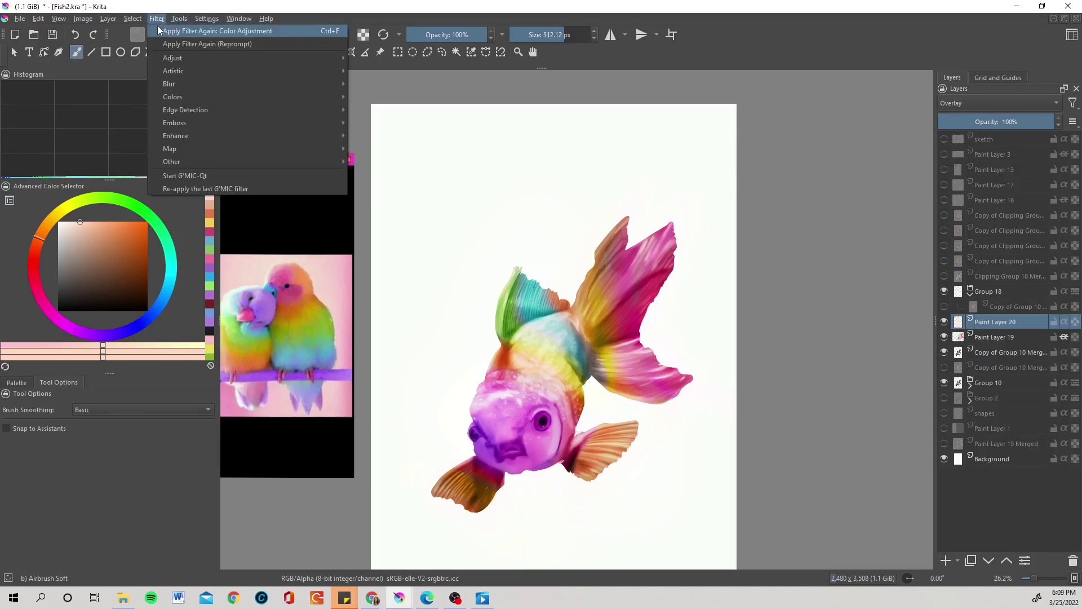
Open the Color Adjustment curves filter for Paint Layer 20 and move it off the goldfish
mouse_move(156, 18)
mouse_move(177, 58)
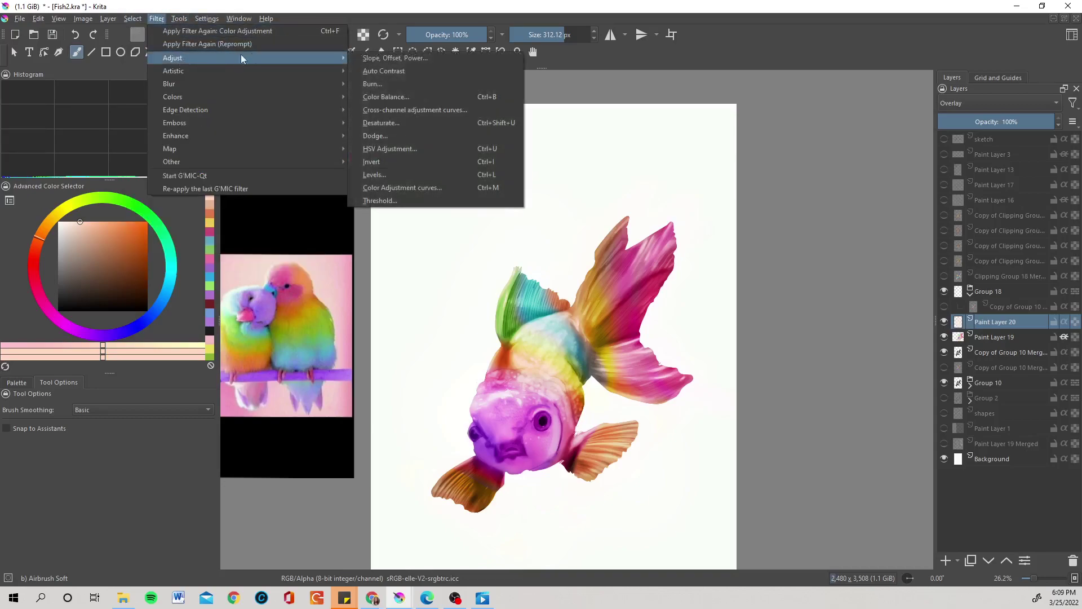
click(727, 191)
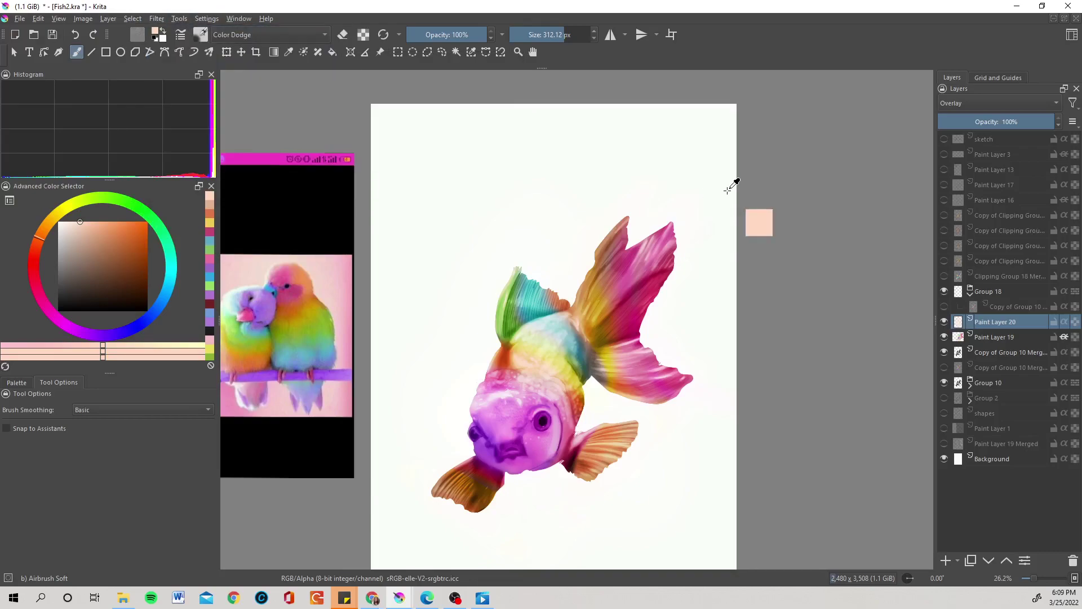
key(ctrl+m)
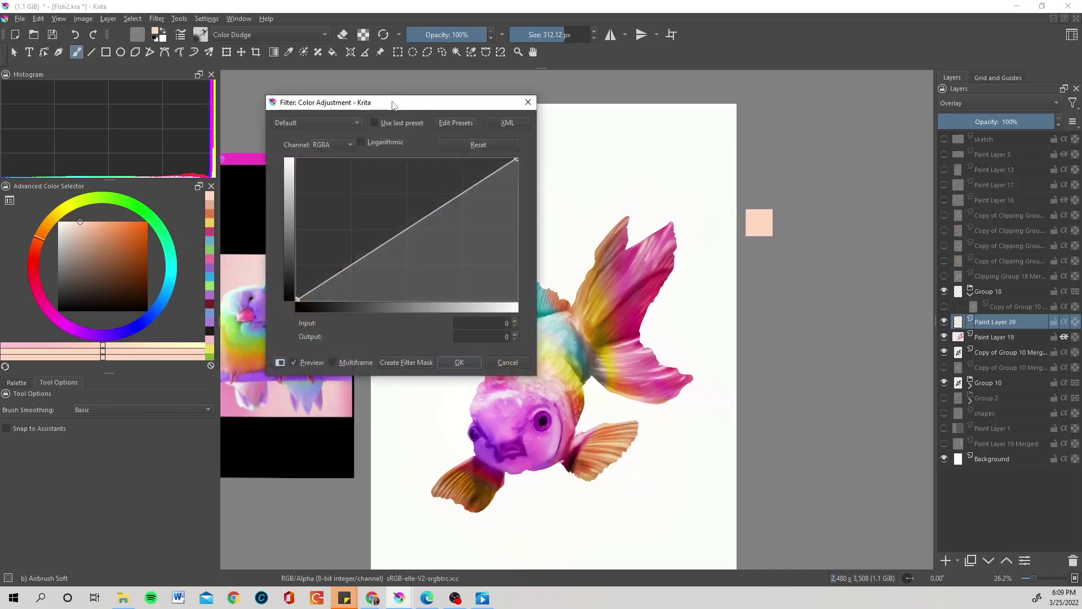
drag(394, 105, 811, 101)
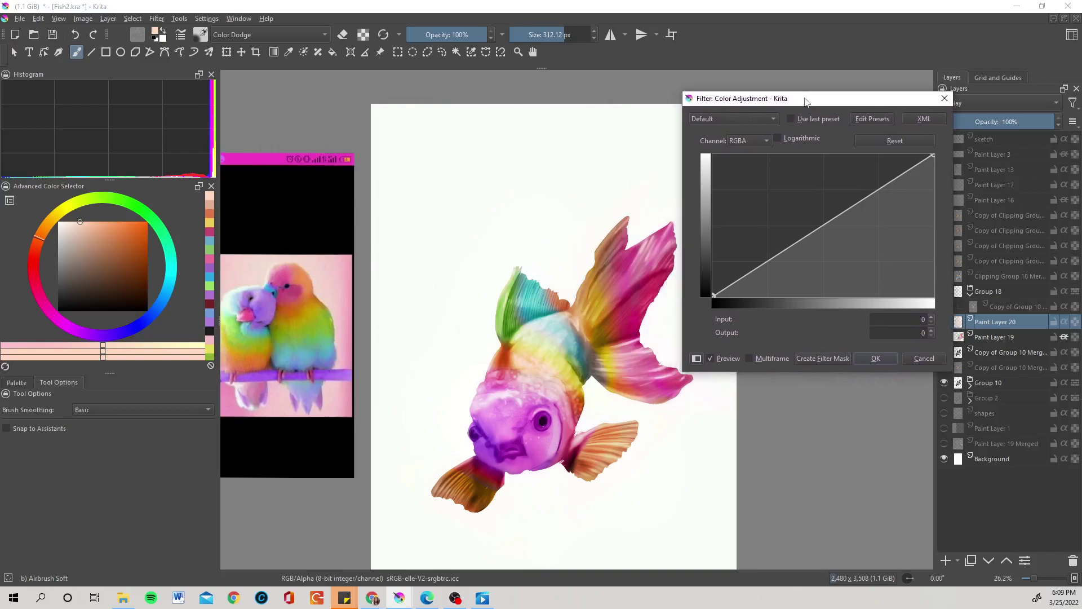
Add a midtone and a highlight point to steepen the RGBA curve and apply it
drag(853, 206, 876, 276)
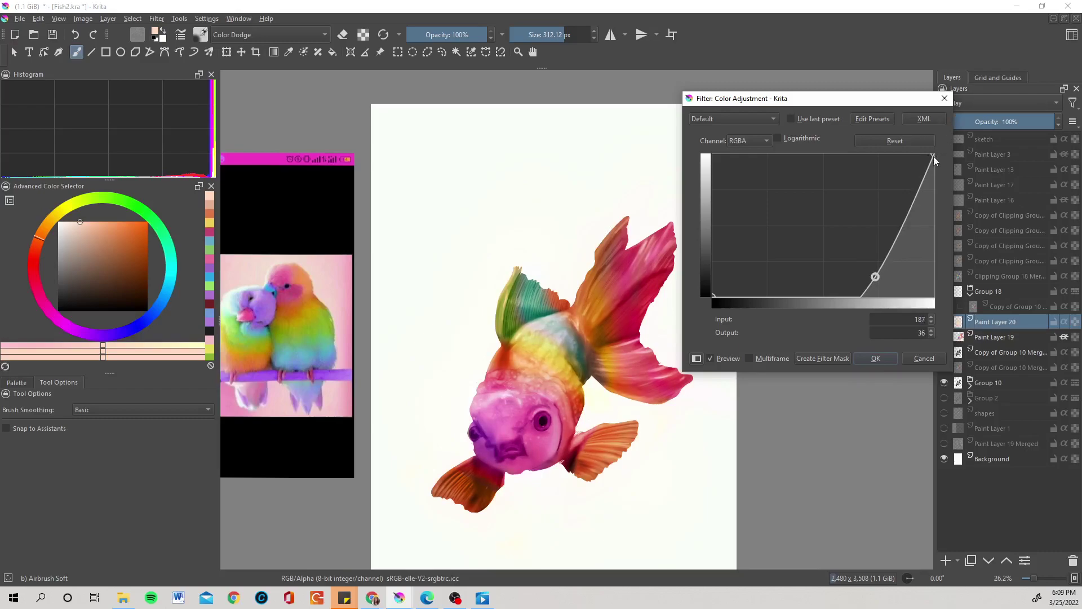
drag(934, 158, 914, 179)
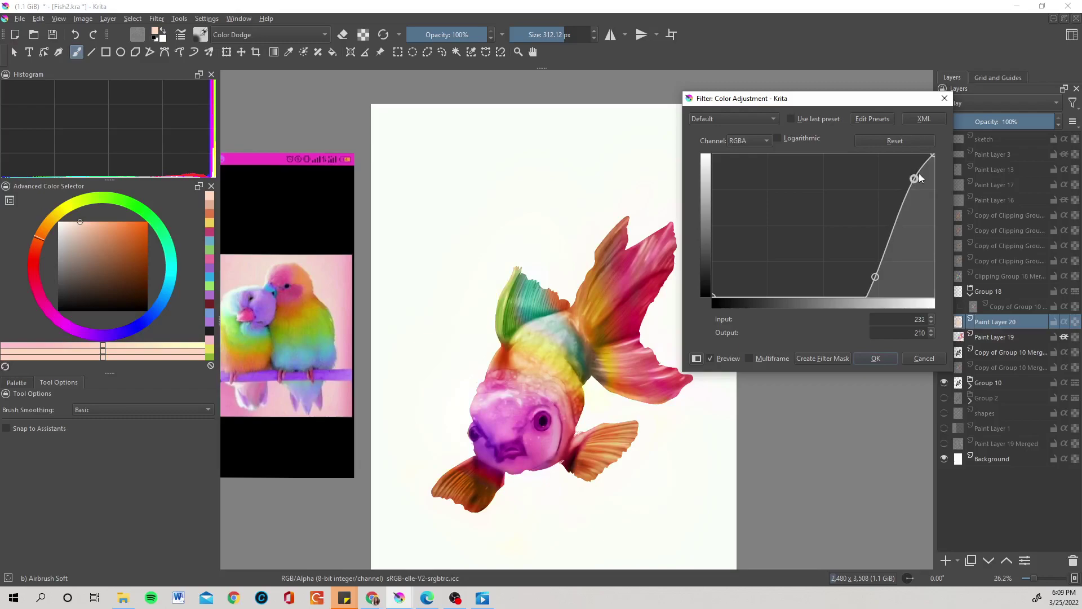
click(883, 364)
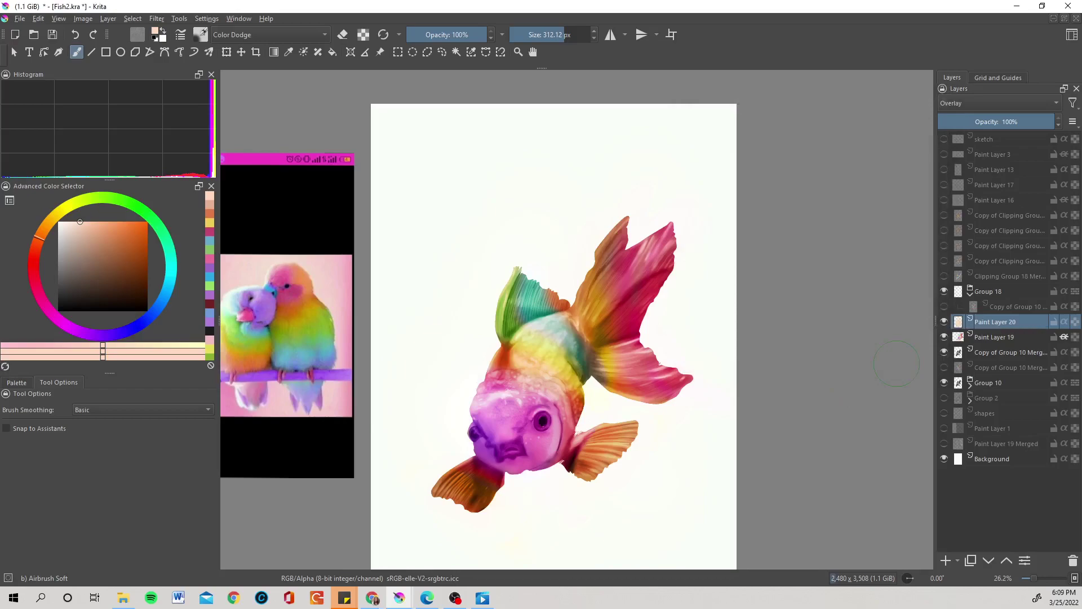
click(989, 350)
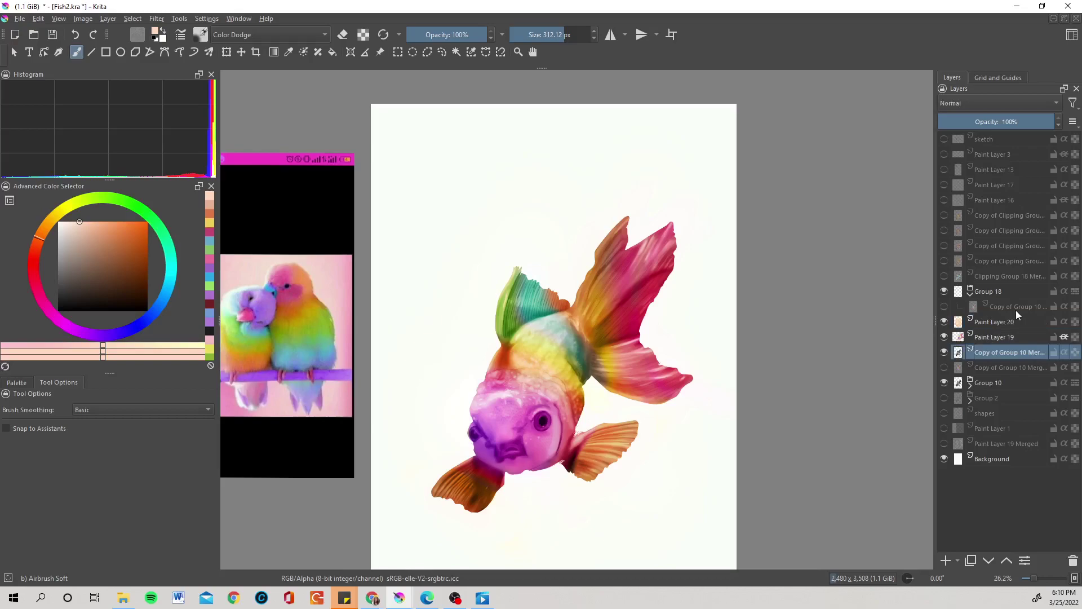
Select the Group 10 copy layer together with Paint Layer 19 and Paint Layer 20
click(1004, 337)
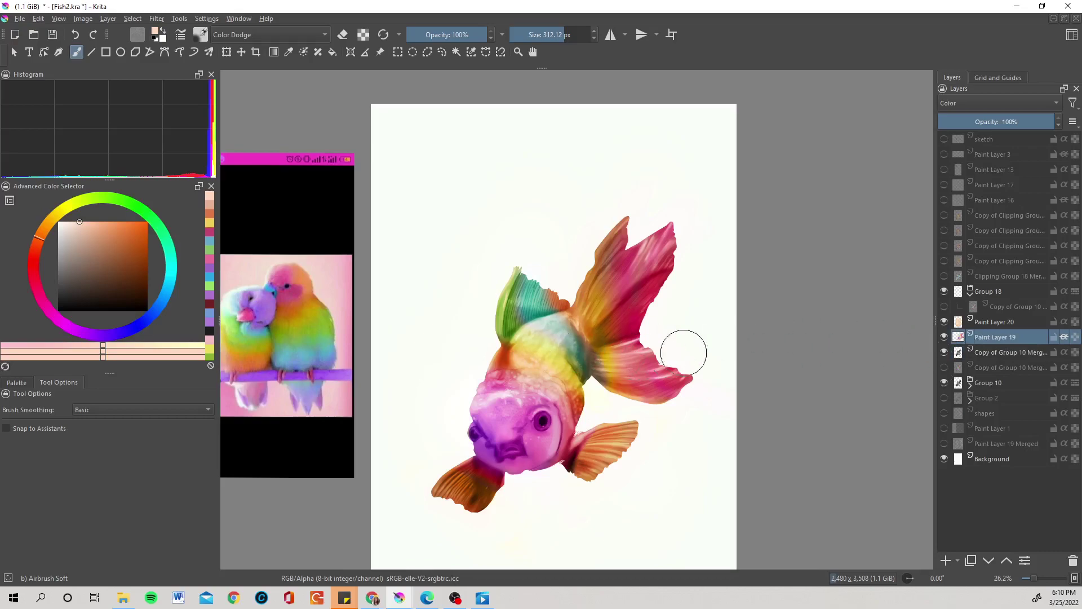
click(988, 353)
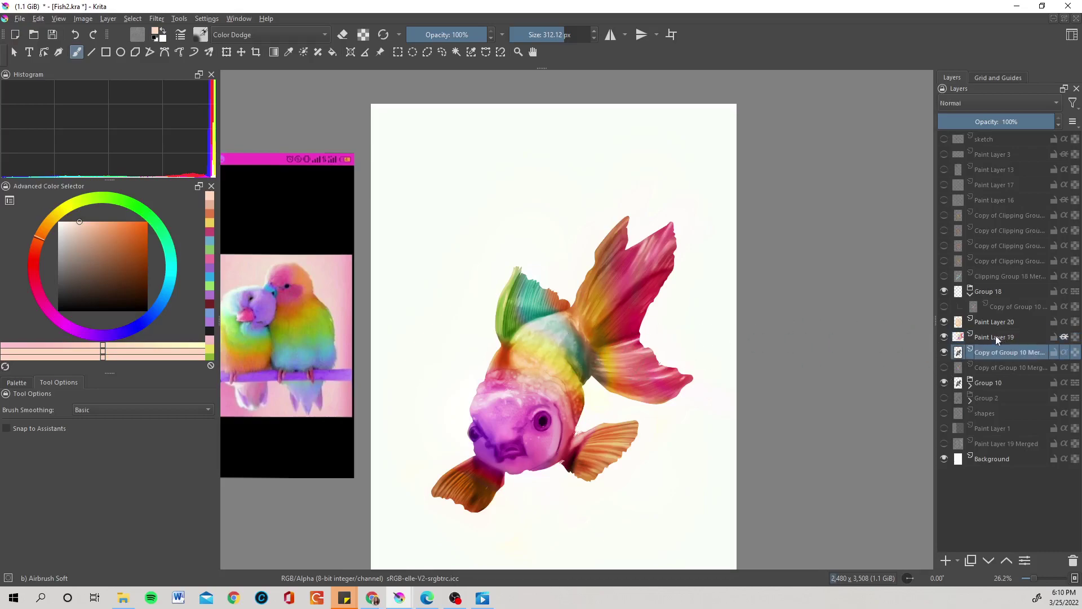
ctrl+click(990, 331)
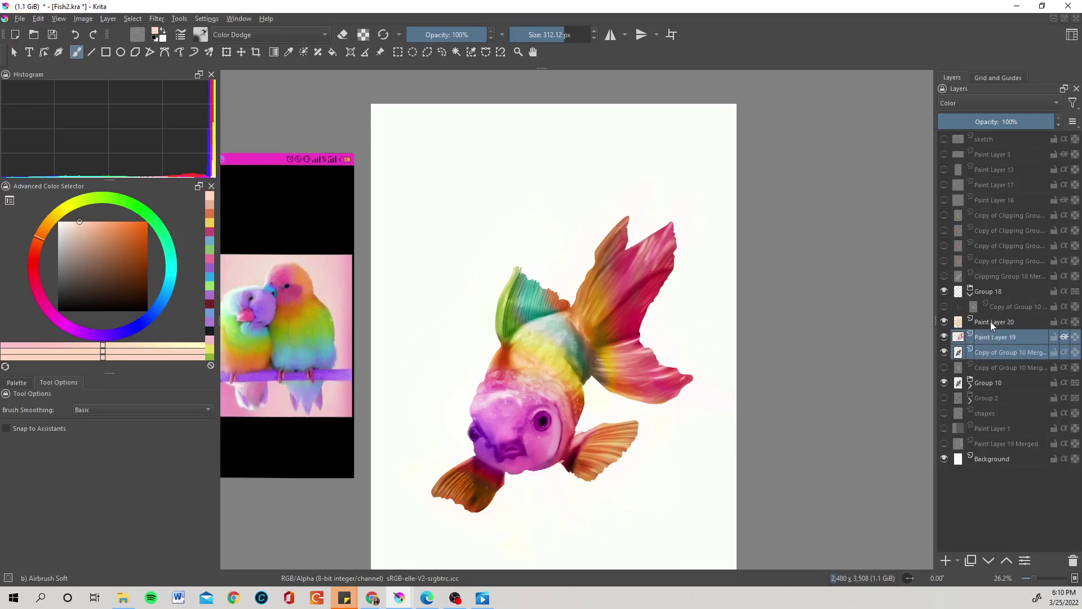
key(shift+Up)
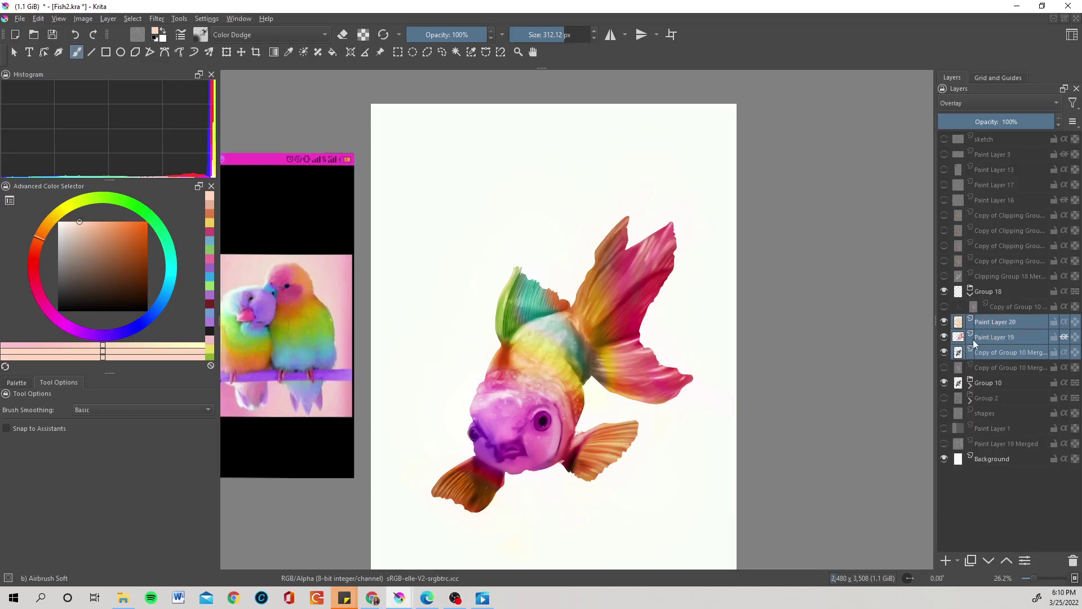
Merge the three selected layers with Ctrl+E and open Filter > Adjust > Color Balance
key(ctrl+e)
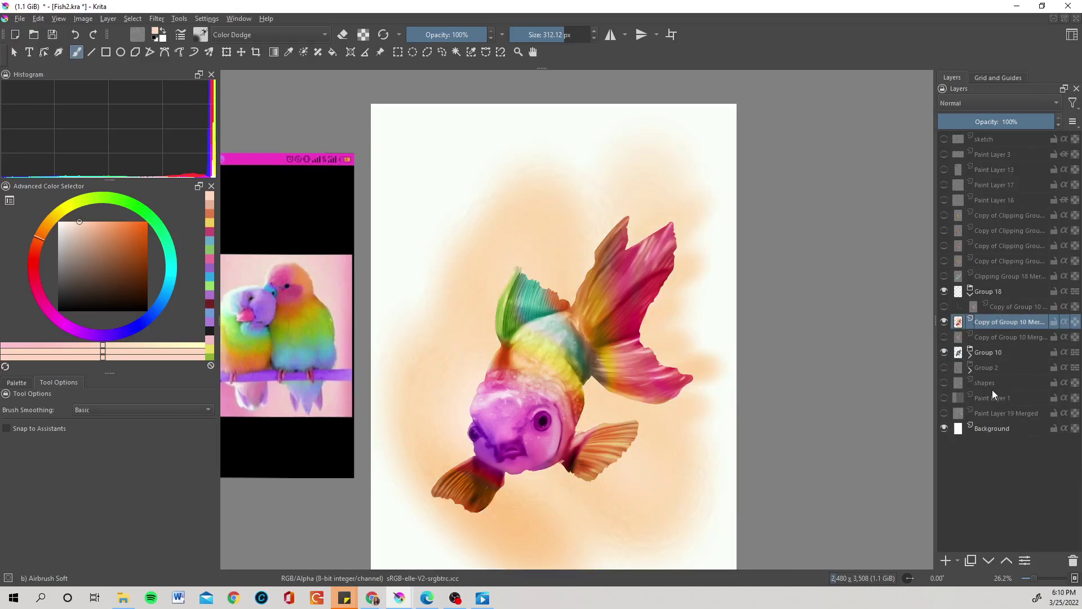
mouse_move(993, 389)
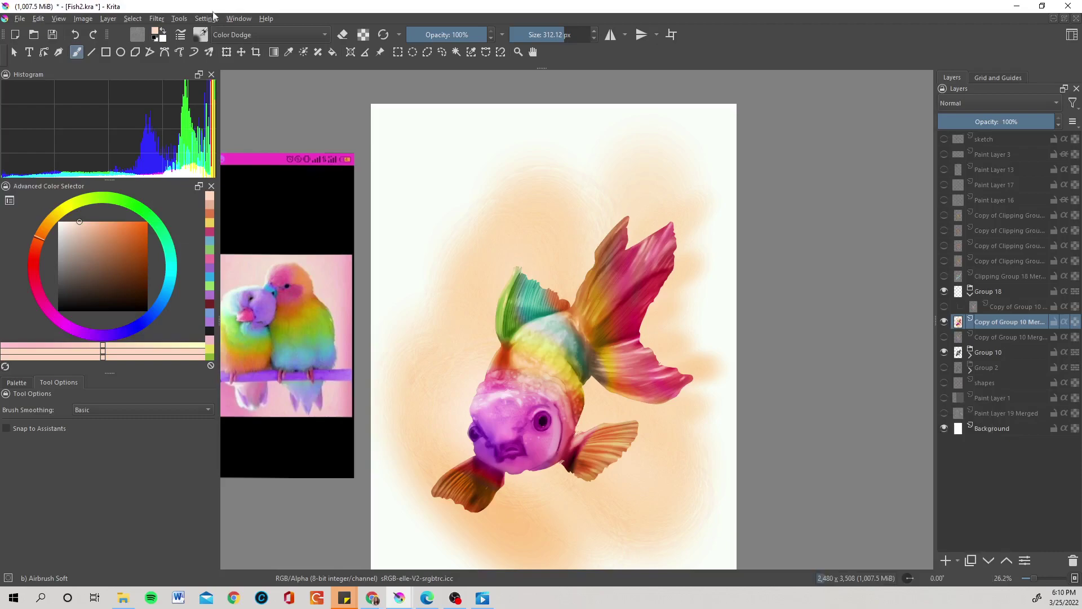
click(157, 19)
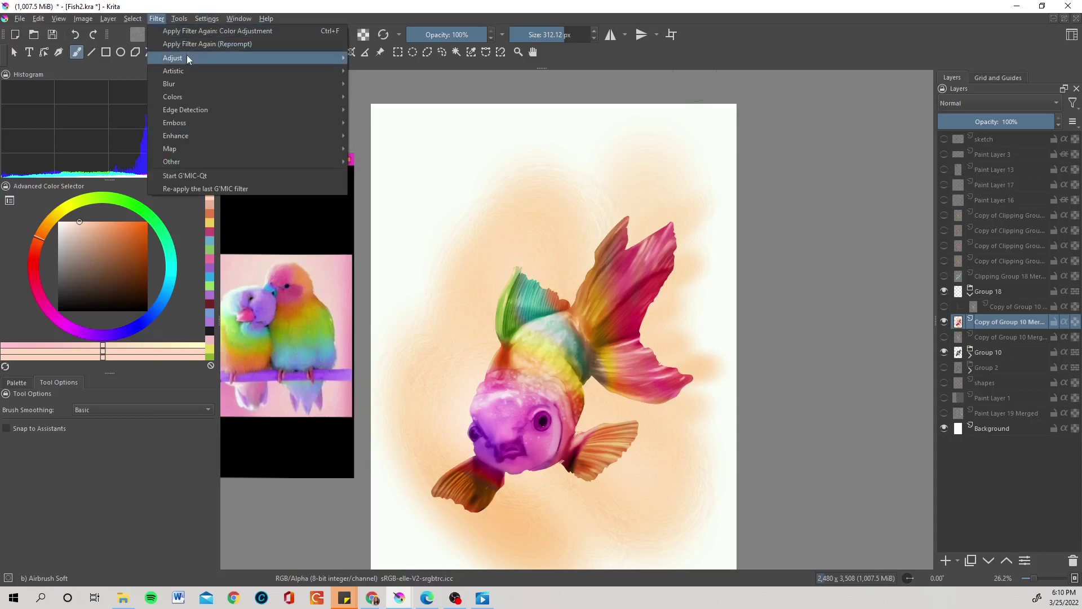
mouse_move(232, 58)
click(398, 96)
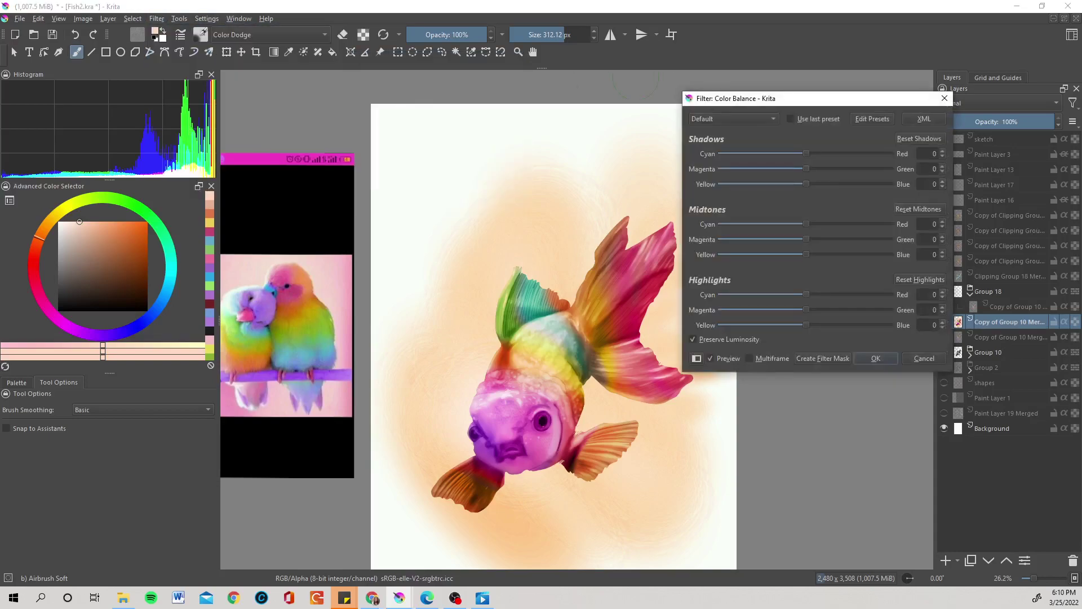
Move the Color Balance dialog aside to uncover the layers list and the goldfish
drag(787, 99, 216, 95)
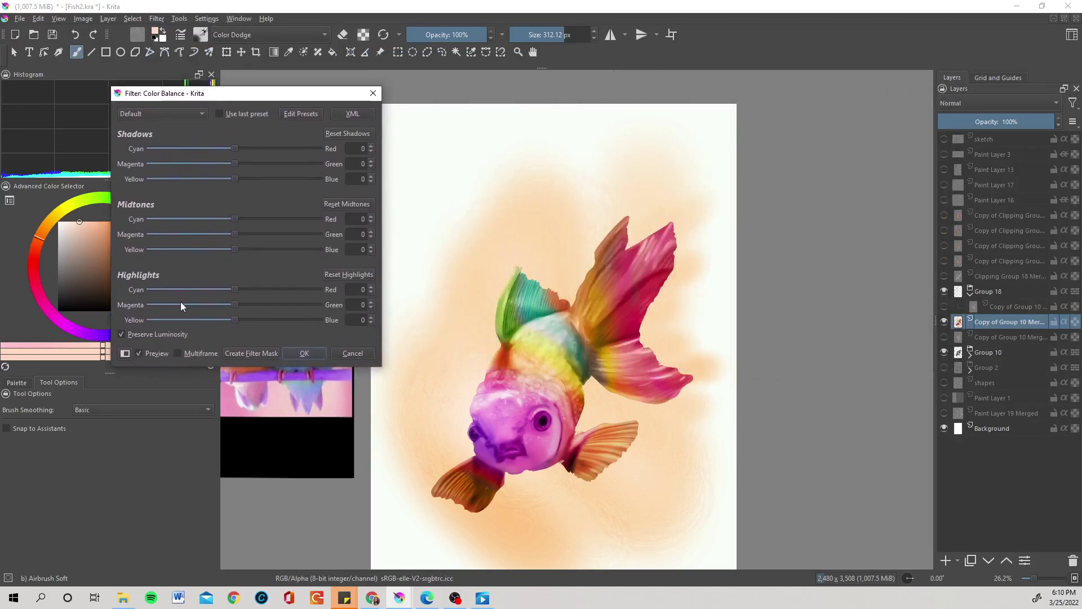
drag(281, 86, 365, 69)
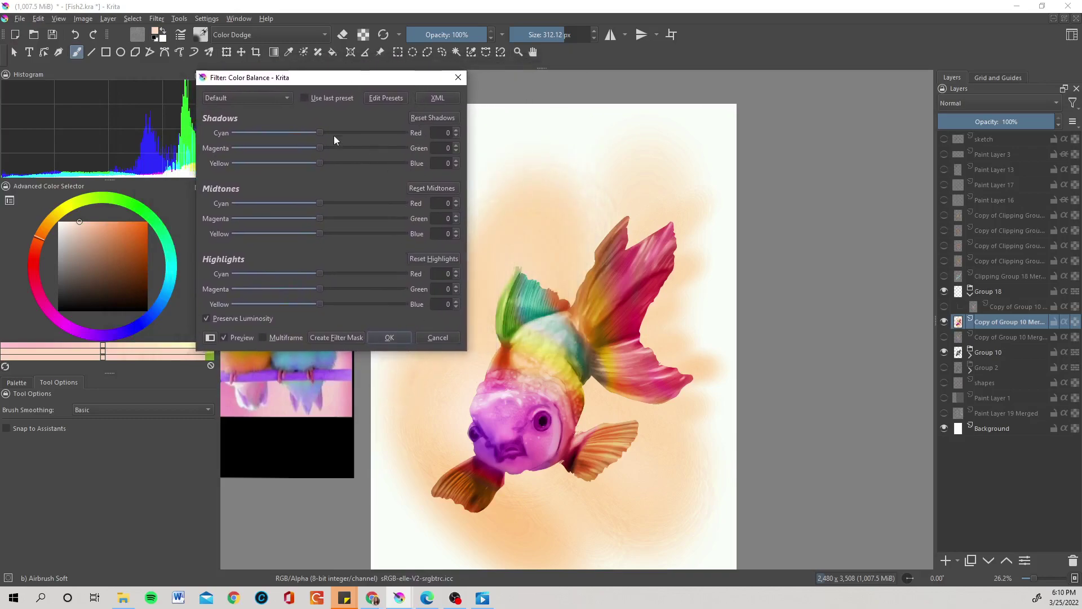
drag(263, 77, 383, 63)
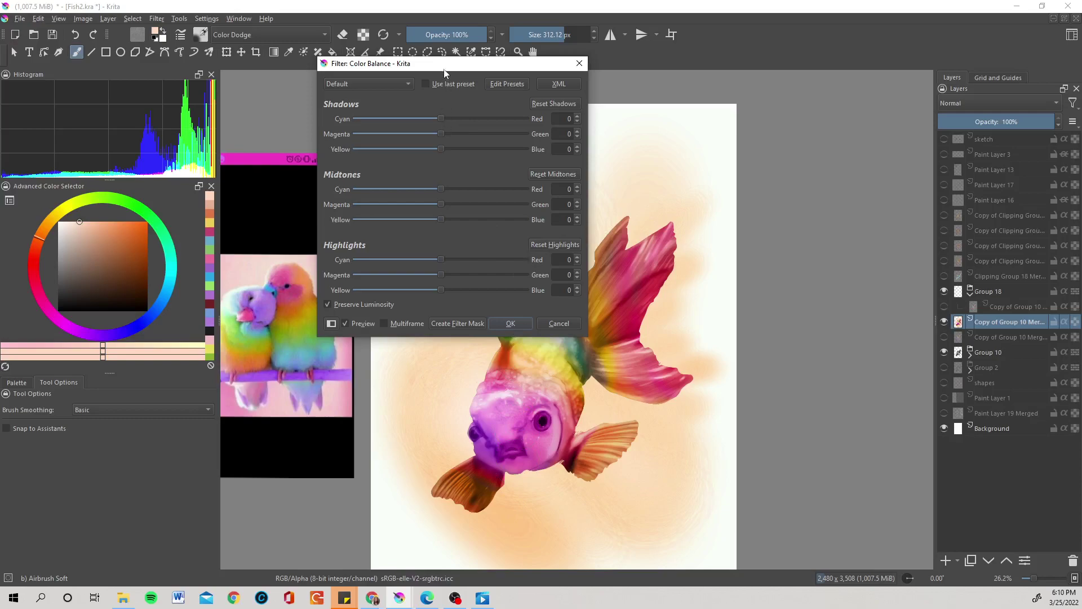
drag(444, 70, 403, 69)
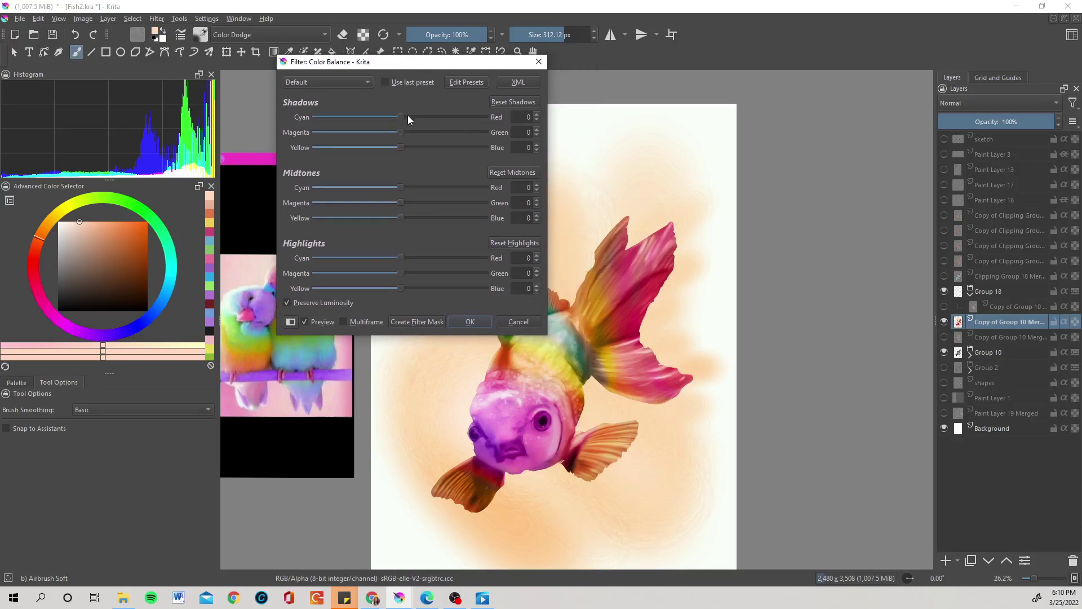
Set the shadows to Red 100, Green 0 and Blue -100
drag(405, 116, 479, 116)
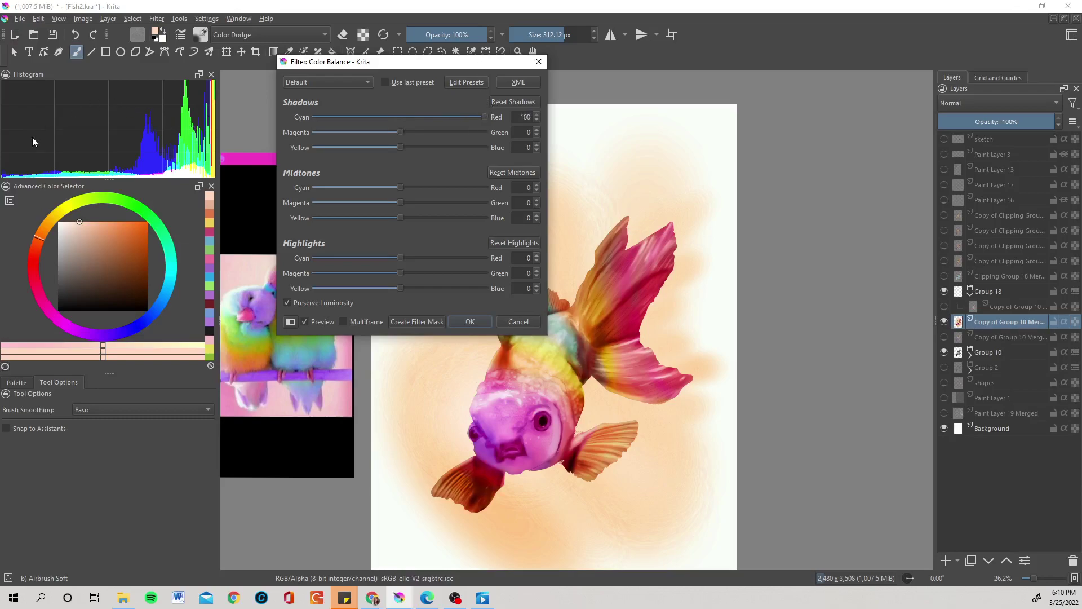
mouse_move(485, 117)
mouse_down()
mouse_move(337, 118)
mouse_move(499, 118)
mouse_up()
drag(404, 131, 353, 133)
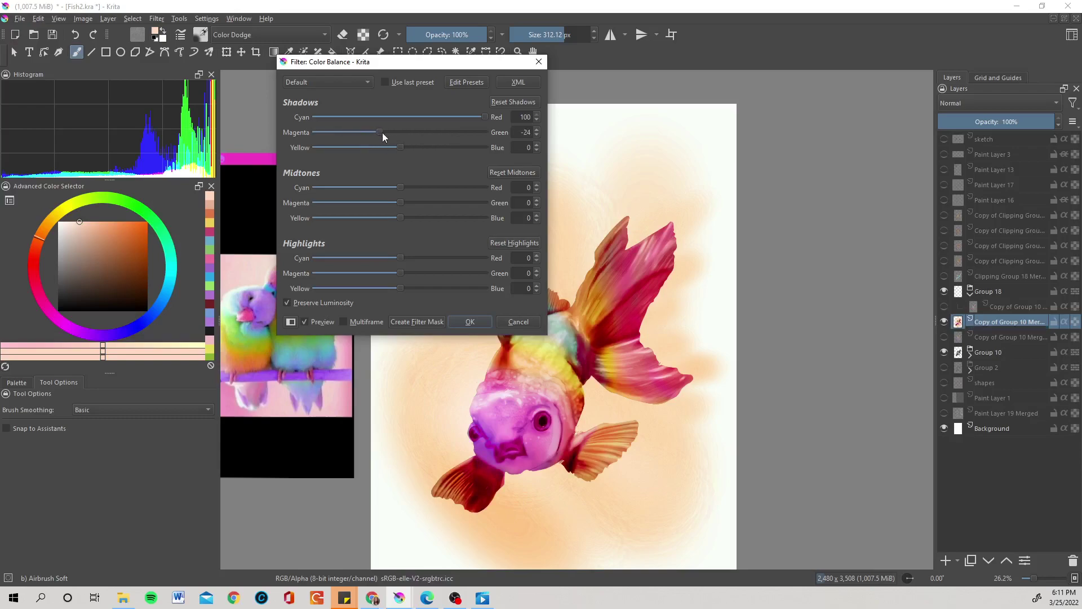
drag(382, 133, 312, 122)
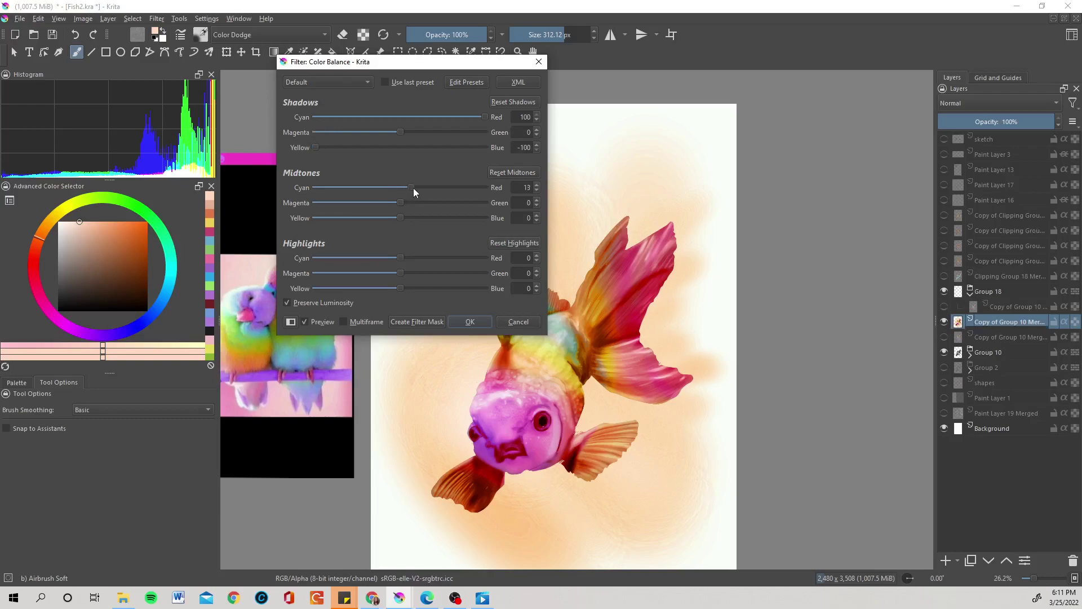
Shift the goldfish's midtones slightly toward magenta
mouse_move(401, 187)
mouse_down()
mouse_move(328, 185)
mouse_move(427, 218)
mouse_move(397, 203)
mouse_up()
mouse_move(401, 202)
mouse_down()
mouse_move(323, 218)
mouse_move(417, 205)
mouse_up()
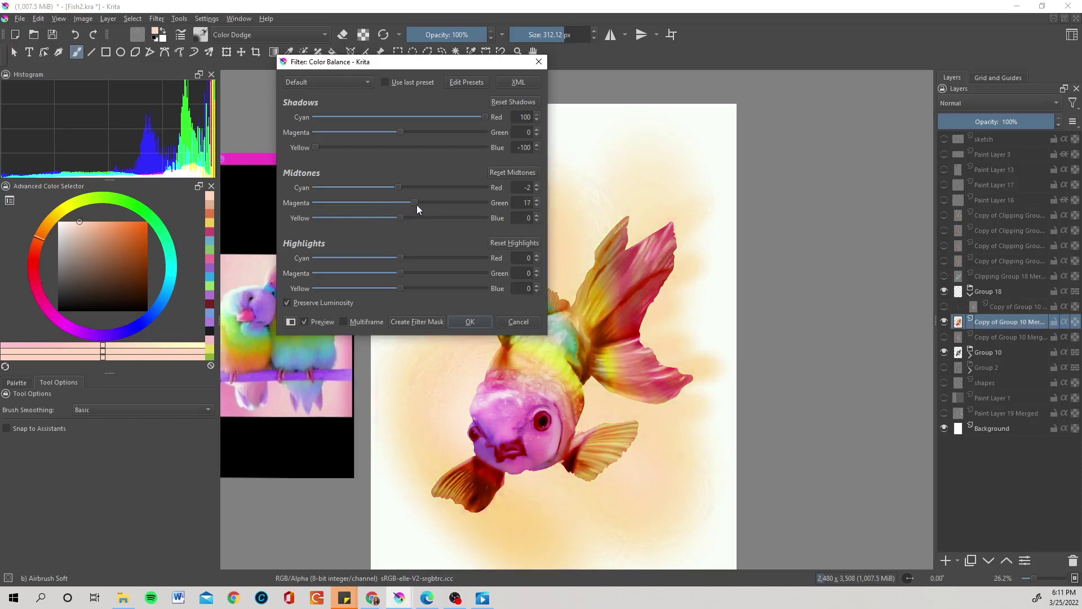
drag(414, 202, 385, 222)
Warm the highlights to Red 31, Green 16, Blue -83 and test stronger midtone shifts
drag(400, 258, 452, 263)
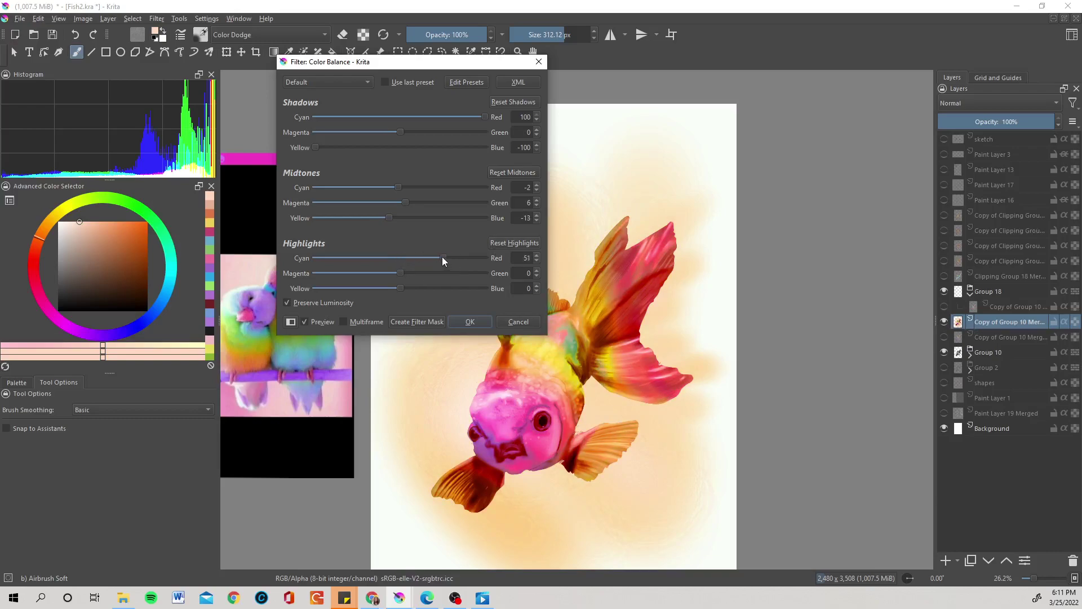
mouse_move(429, 253)
mouse_down()
mouse_move(384, 239)
mouse_move(438, 244)
mouse_move(428, 241)
mouse_up()
mouse_move(407, 278)
mouse_down()
mouse_move(468, 272)
mouse_move(413, 275)
mouse_up()
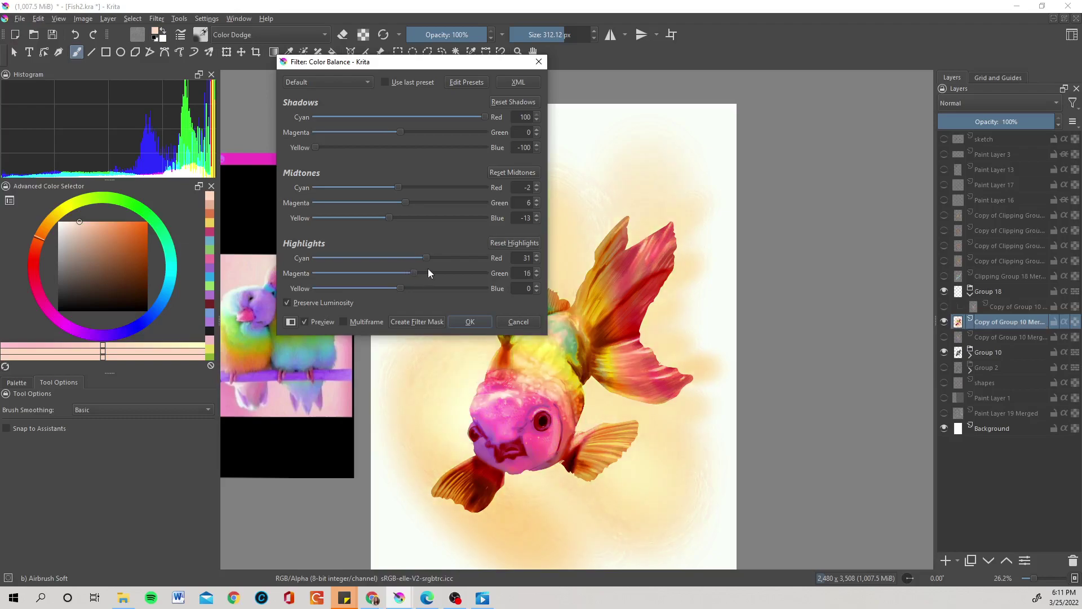
drag(402, 288, 338, 278)
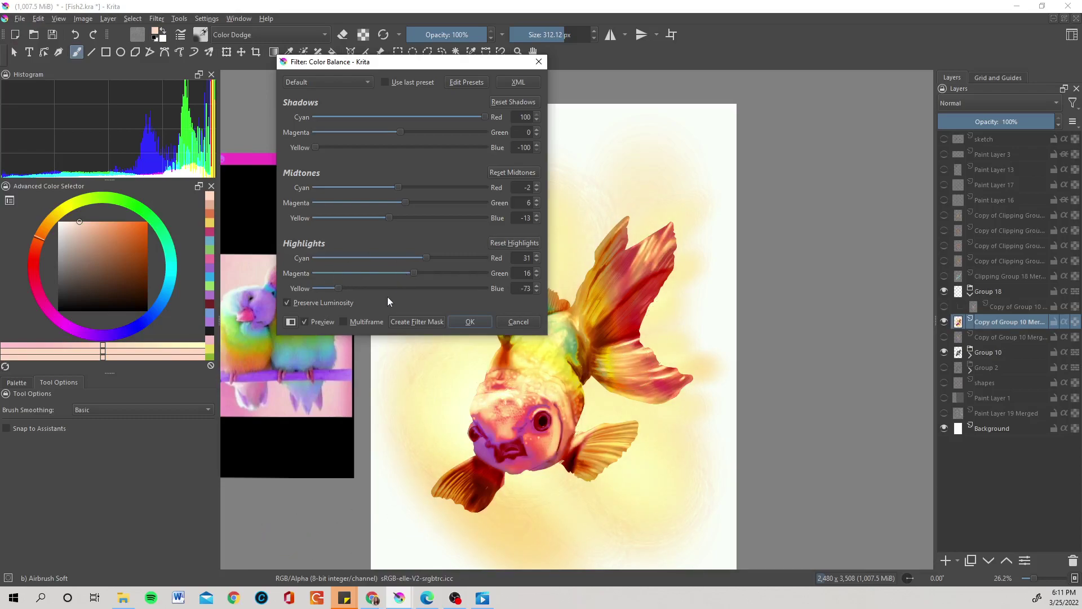
mouse_move(339, 290)
mouse_down()
mouse_move(315, 290)
mouse_move(324, 290)
mouse_up()
mouse_move(406, 203)
mouse_down()
mouse_move(327, 202)
mouse_move(473, 203)
mouse_move(411, 198)
mouse_up()
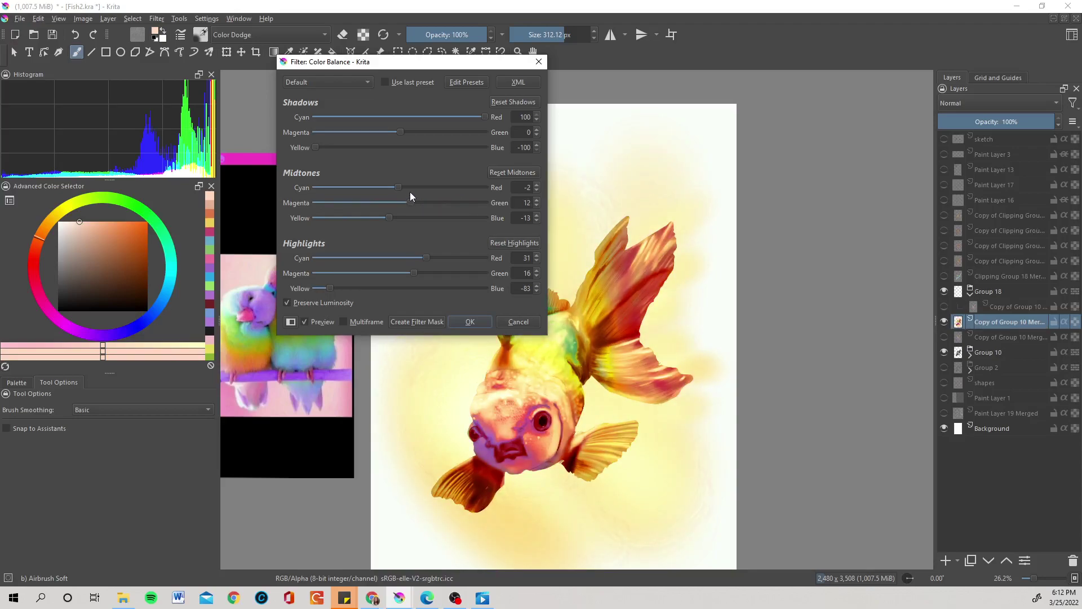
Set the midtones to -10, 12, 45, compare with the dialog moved aside, and apply
mouse_move(399, 187)
mouse_down()
mouse_move(415, 187)
mouse_move(377, 191)
mouse_move(396, 194)
mouse_up()
drag(393, 220, 440, 211)
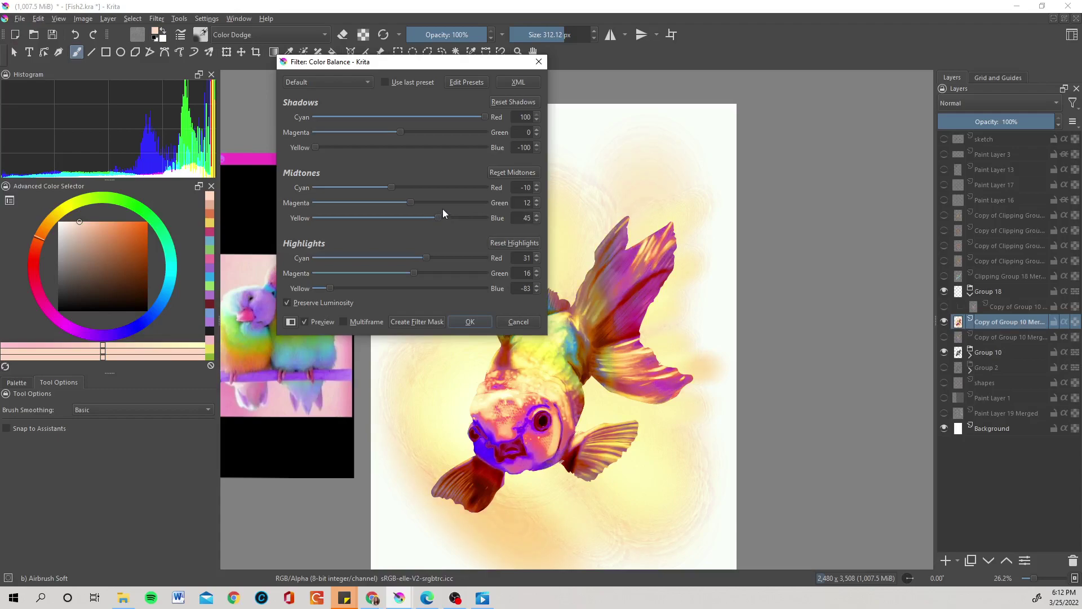
drag(413, 68, 887, 113)
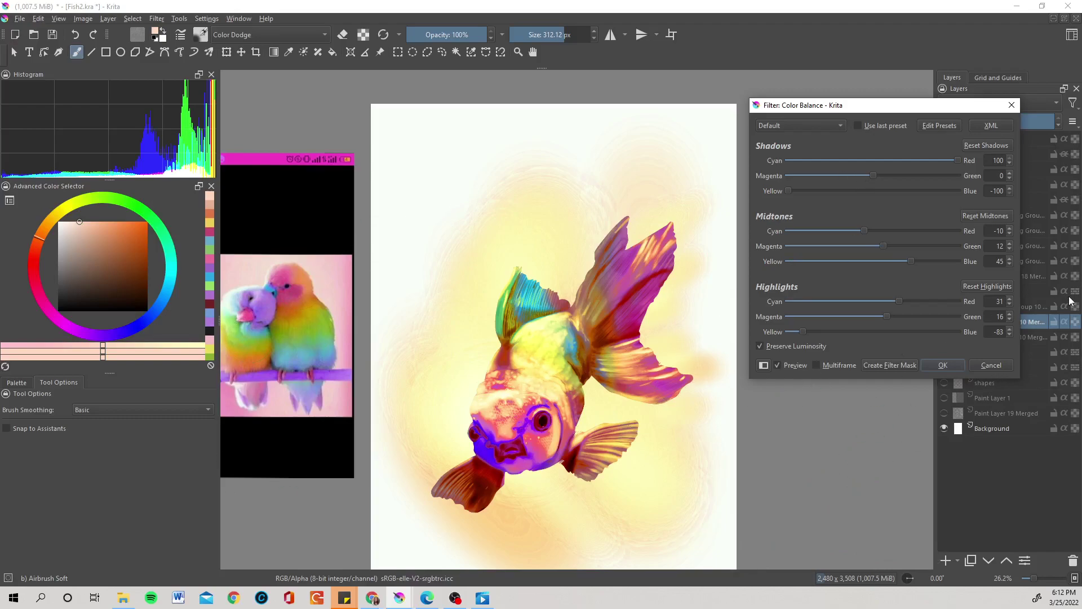
drag(926, 110, 717, 68)
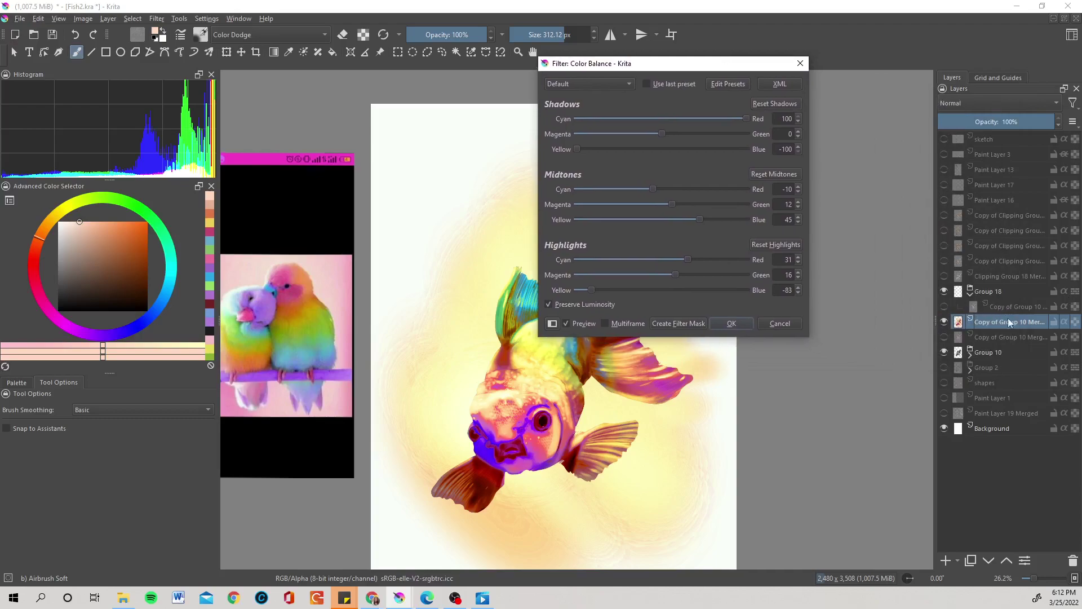
key(Return)
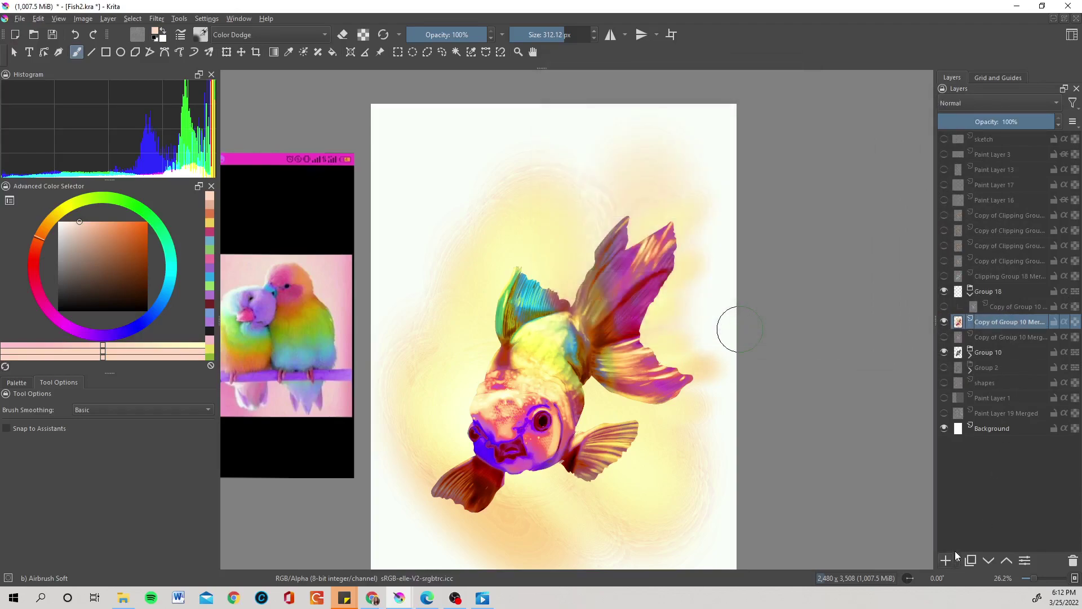
Add a new paint layer and airbrush a dark red blob at the canvas's top-left
click(956, 556)
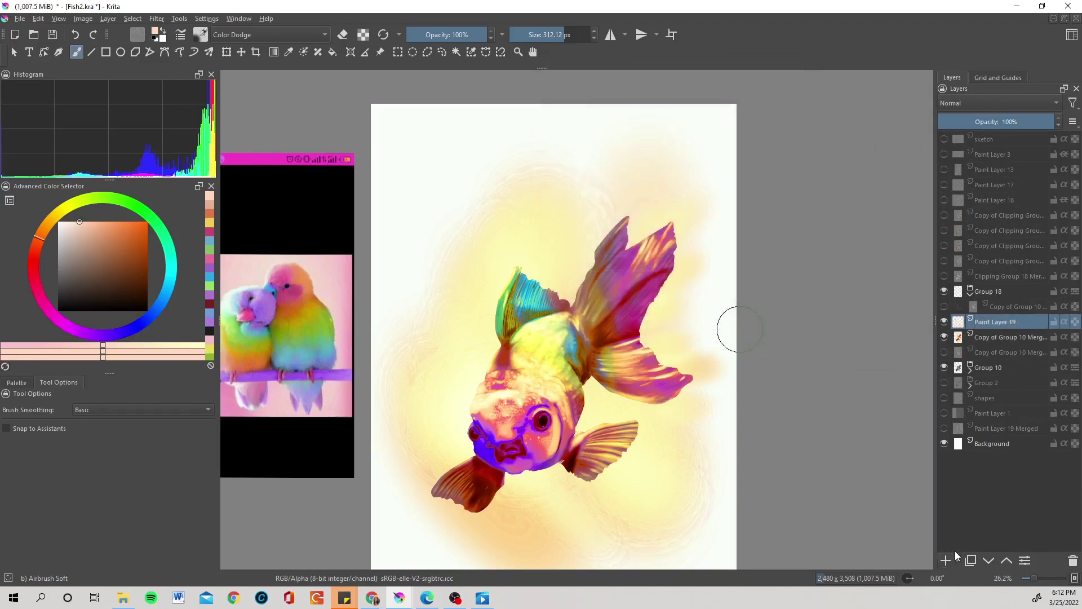
click(209, 303)
mouse_move(439, 166)
mouse_down()
mouse_move(463, 161)
mouse_move(475, 193)
mouse_move(466, 213)
mouse_move(425, 186)
mouse_move(424, 159)
mouse_move(448, 135)
mouse_move(481, 178)
mouse_move(499, 165)
mouse_move(491, 177)
mouse_move(498, 133)
mouse_up()
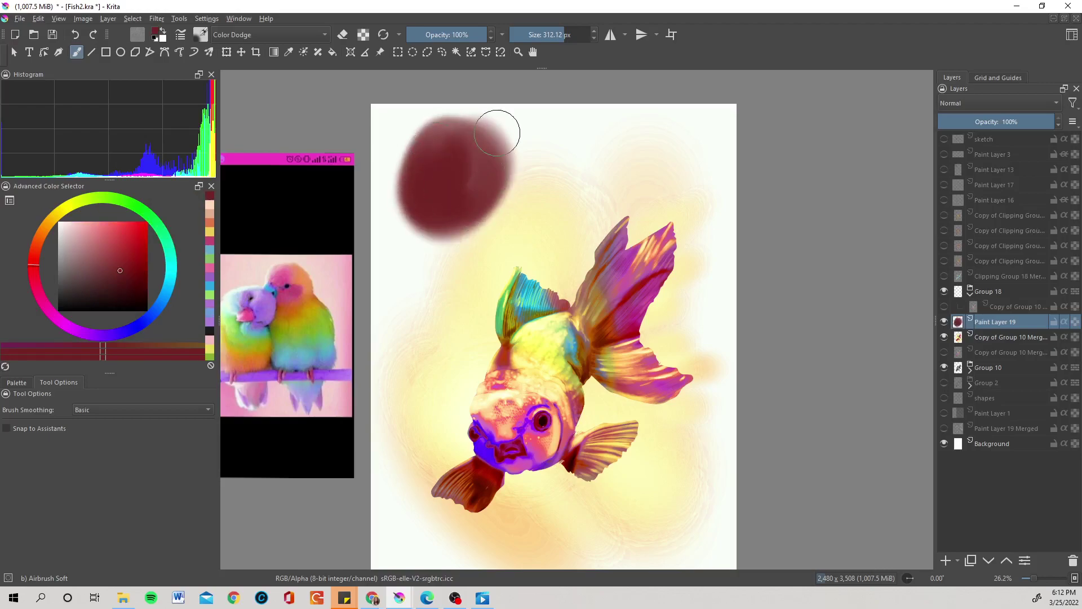
ctrl+click(496, 132)
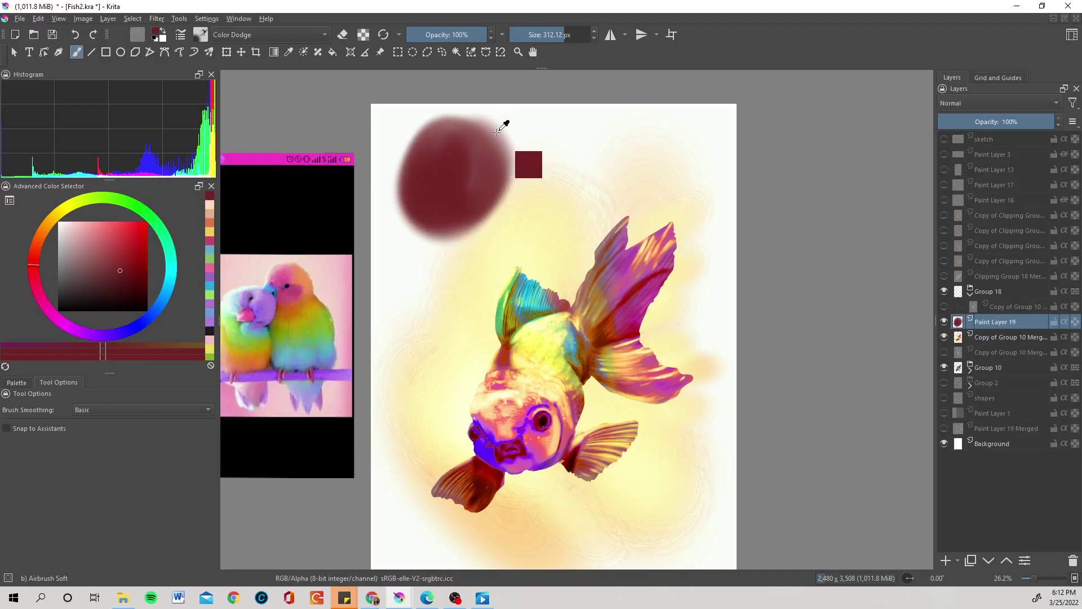
key(ctrl+m)
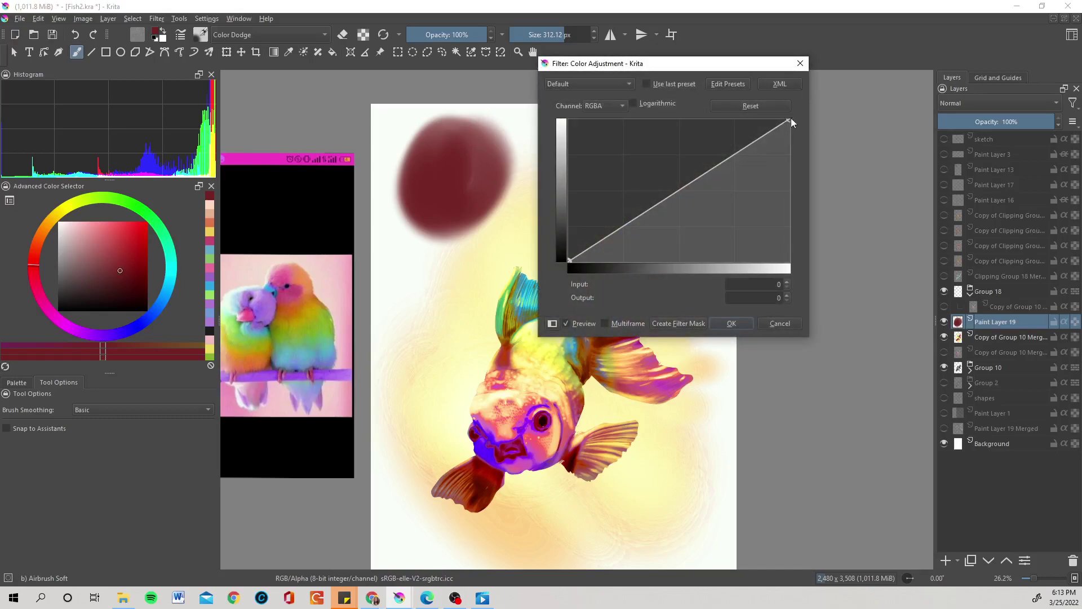
Bend the RGBA curve into a wavy shape with three points
drag(790, 120, 665, 199)
drag(758, 142, 738, 234)
drag(585, 241, 608, 147)
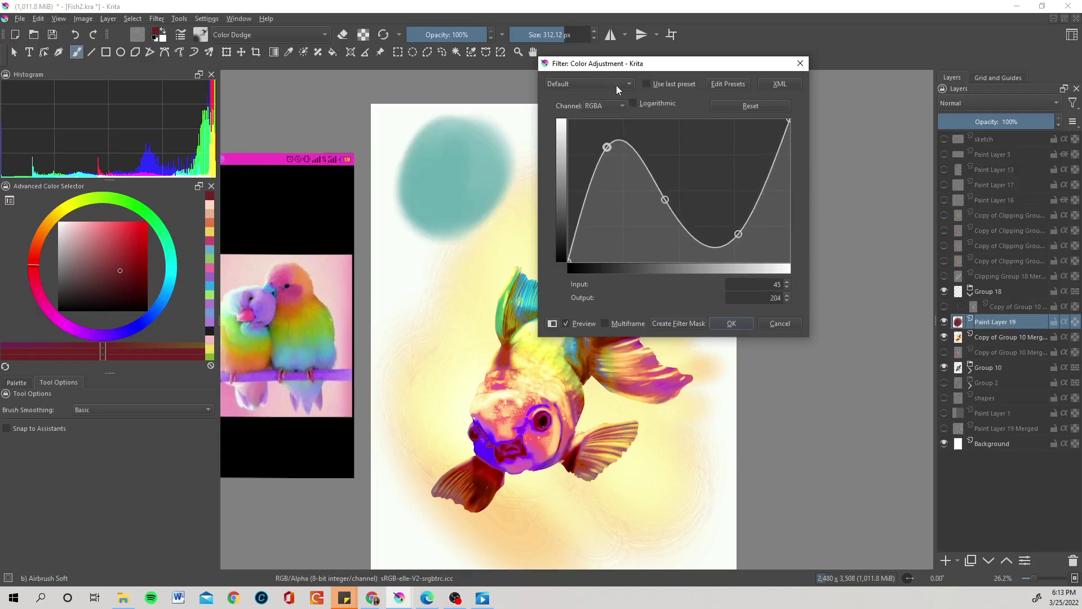
Load the Last Used preset and peak the Blue channel curve, turning the blob soft green
click(617, 87)
click(622, 97)
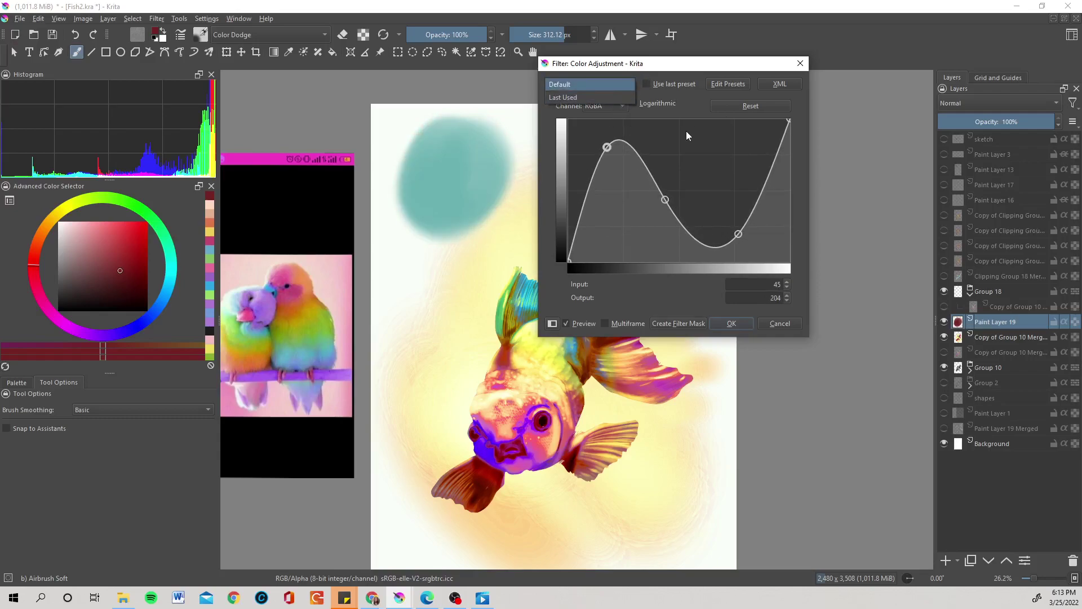
click(624, 106)
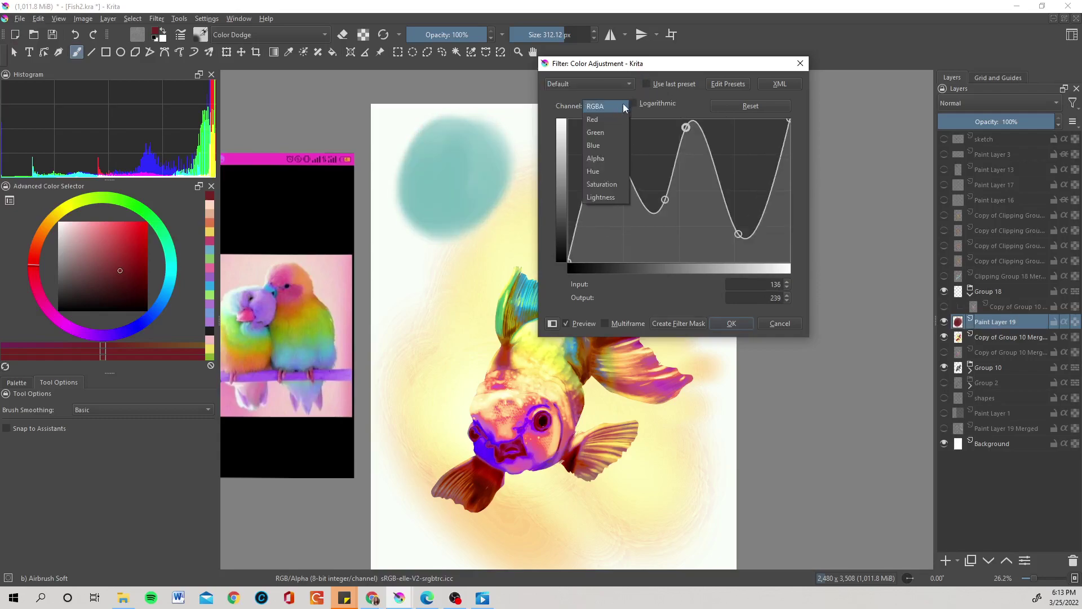
click(610, 146)
drag(661, 216, 693, 128)
drag(789, 120, 761, 146)
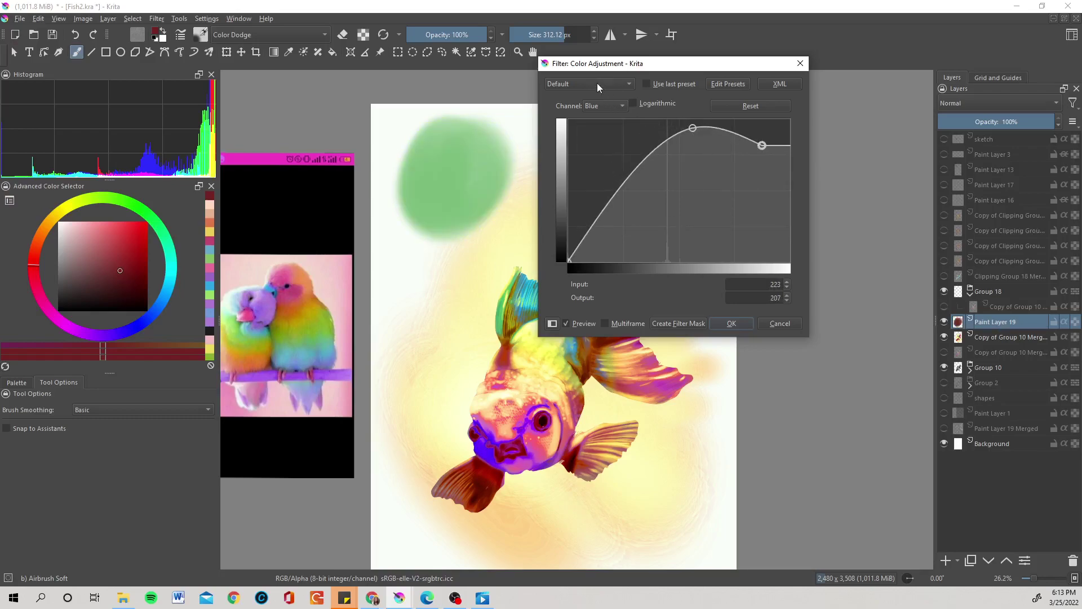
Raise the Saturation channel curve so the green blob turns vivid
click(611, 106)
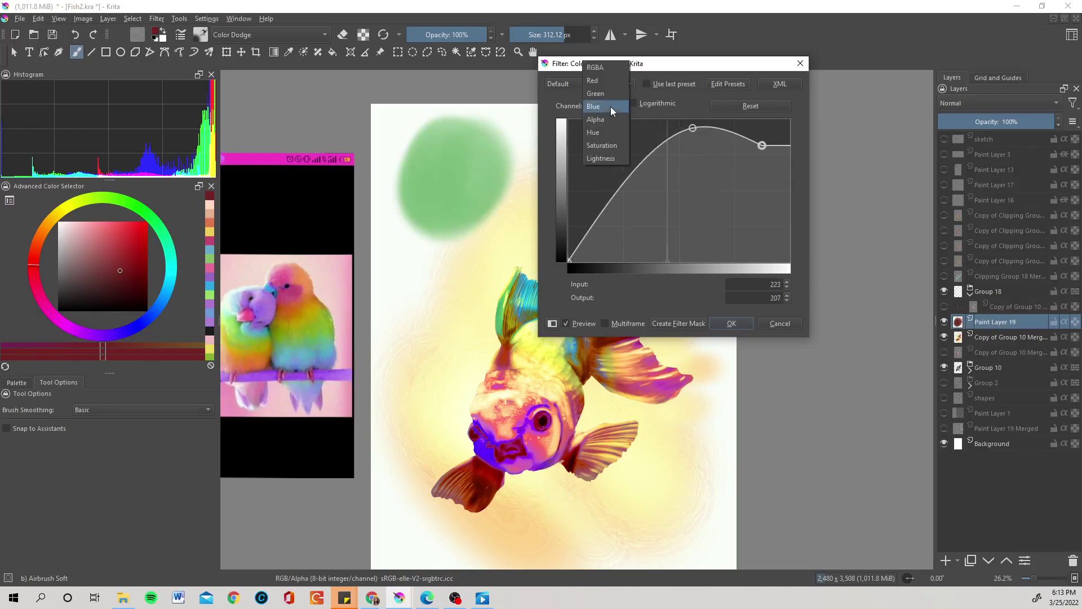
click(615, 145)
drag(787, 141, 689, 166)
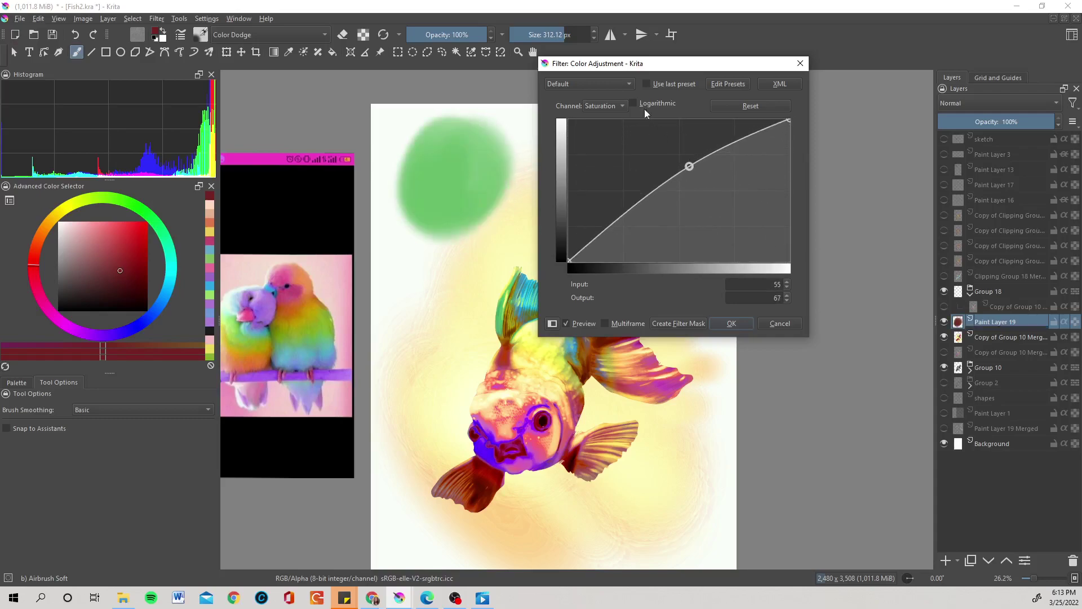
Load the Last Used curve preset and switch to the Lightness channel
click(621, 84)
click(606, 98)
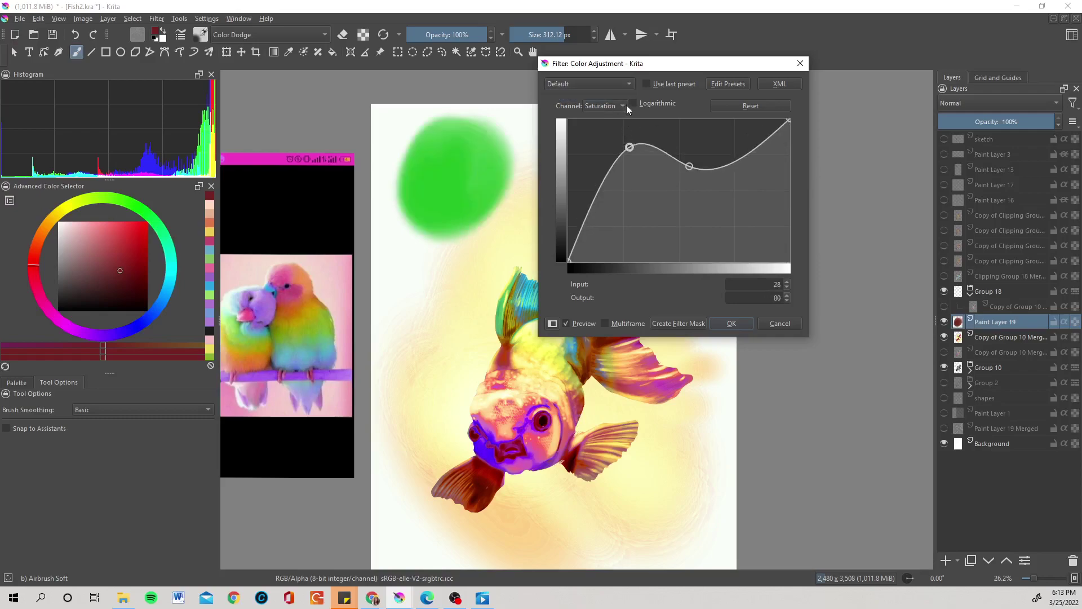
click(622, 106)
click(612, 117)
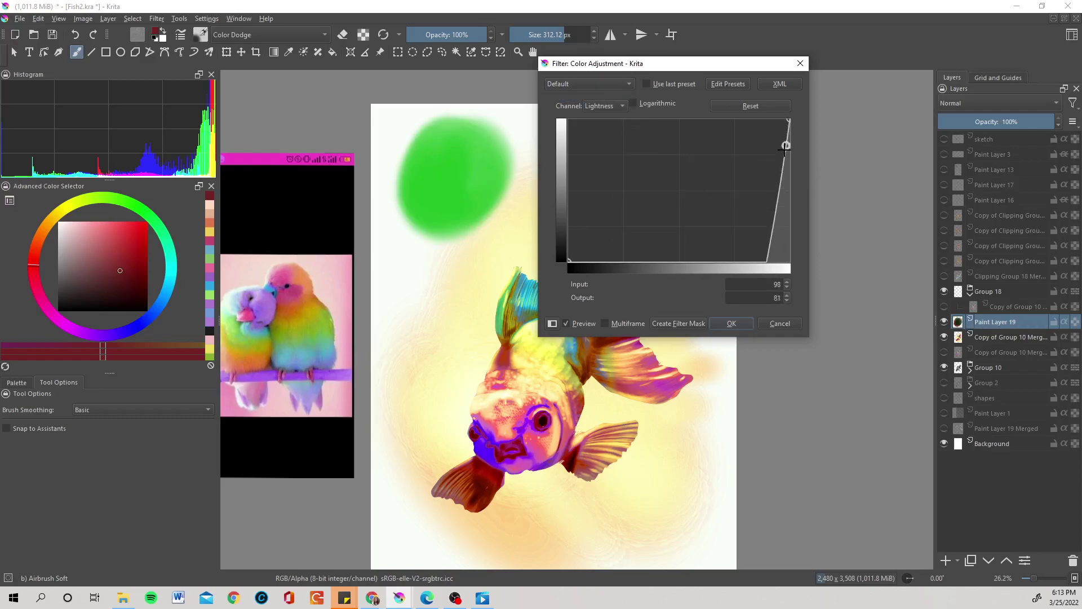